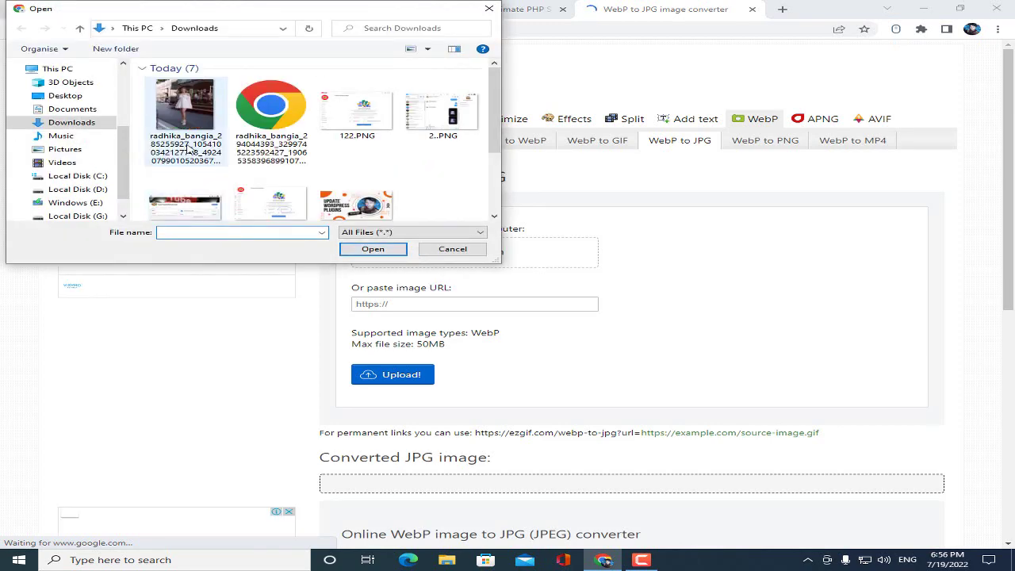
Upload the WebP photo of the woman in the white dress from Downloads and convert it to JPG.
{"action": "left_click", "coordinate": [189, 149]}
{"action": "left_click", "coordinate": [369, 247]}
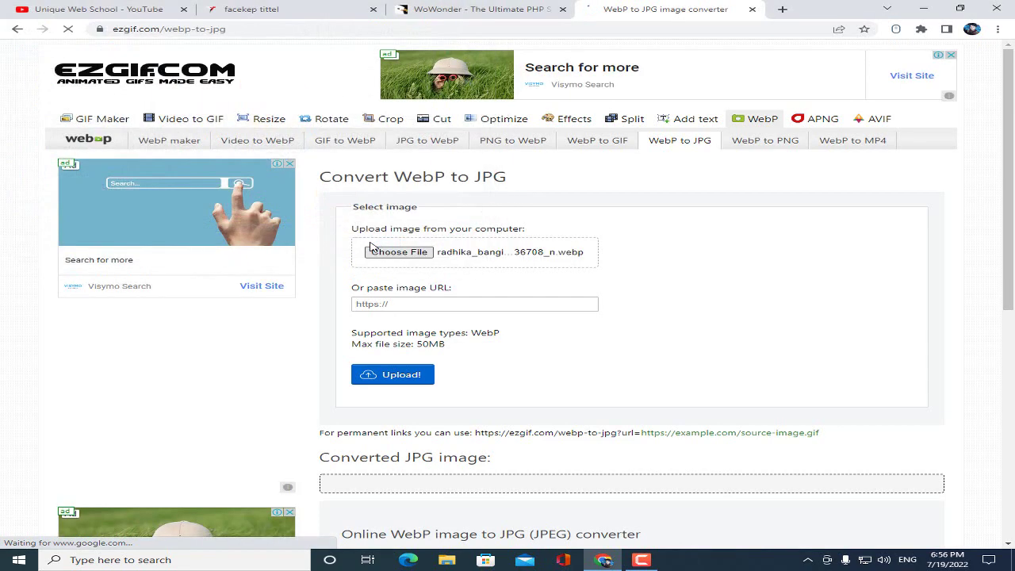
{"action": "left_click", "coordinate": [390, 374]}
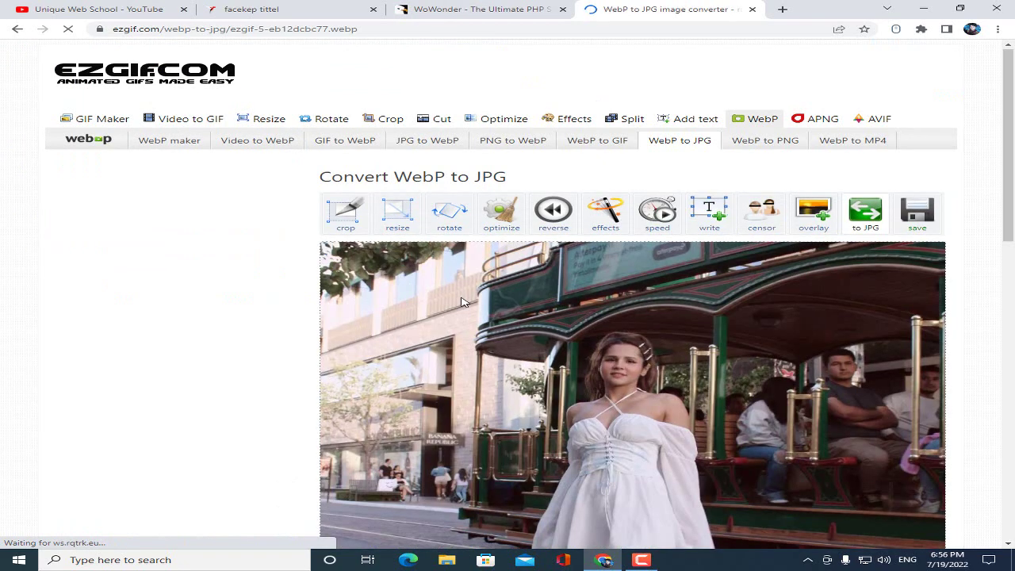
{"action": "scroll", "coordinate": [465, 288], "scroll_direction": "down", "scroll_amount": 5}
{"action": "scroll", "coordinate": [1013, 228], "scroll_direction": "down", "scroll_amount": 3}
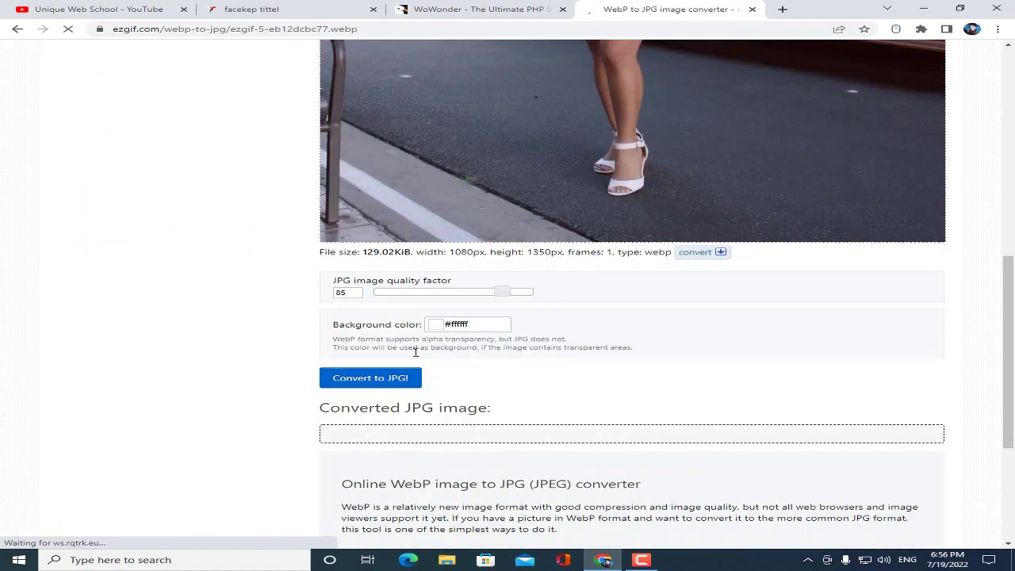
{"action": "left_click", "coordinate": [412, 378]}
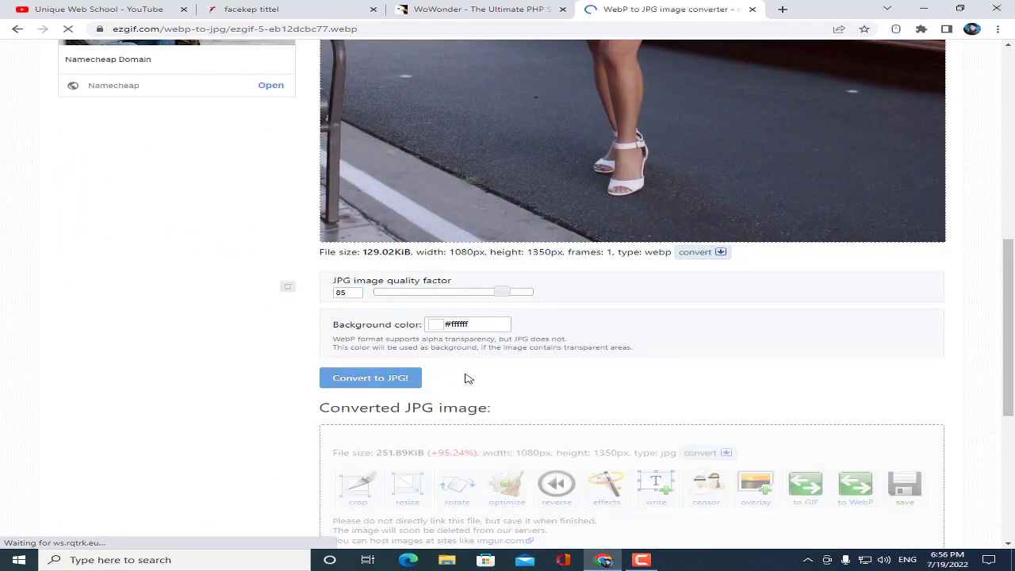
Save the converted JPG of the white-dress photo to the Downloads folder.
{"action": "scroll", "coordinate": [641, 264], "scroll_direction": "down", "scroll_amount": 4}
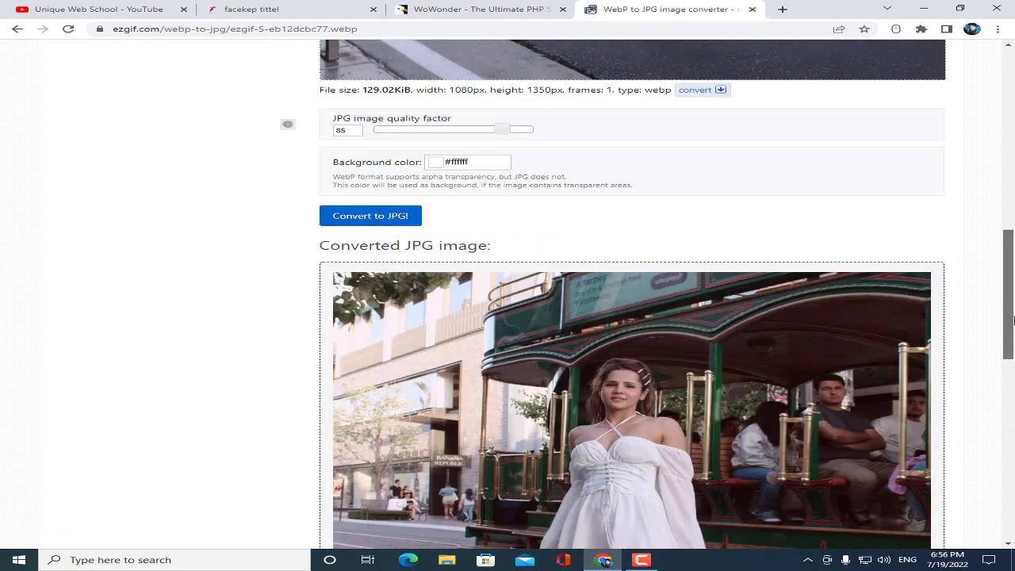
{"action": "right_click", "coordinate": [640, 264]}
{"action": "left_click", "coordinate": [666, 284]}
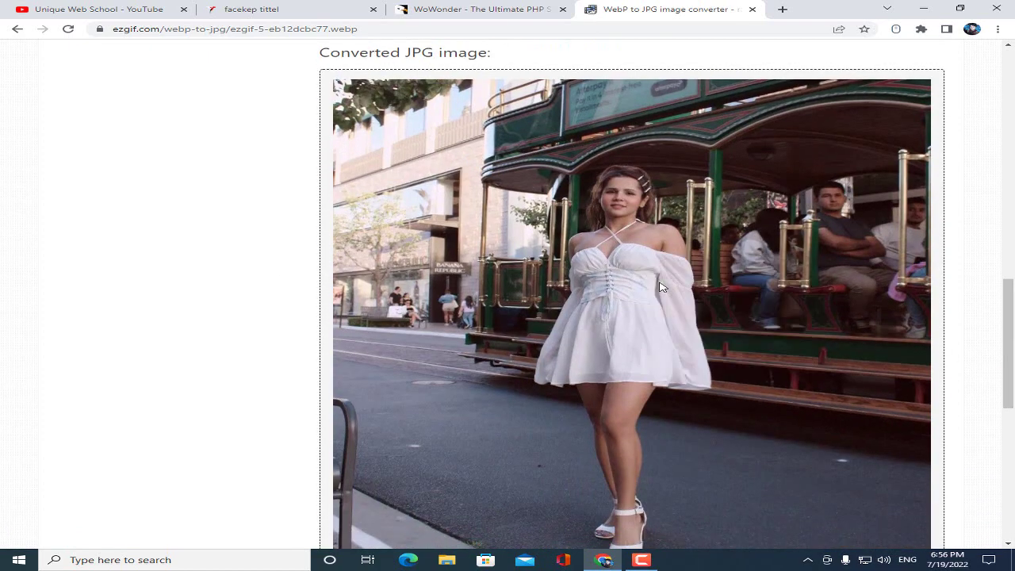
{"action": "left_click", "coordinate": [342, 250]}
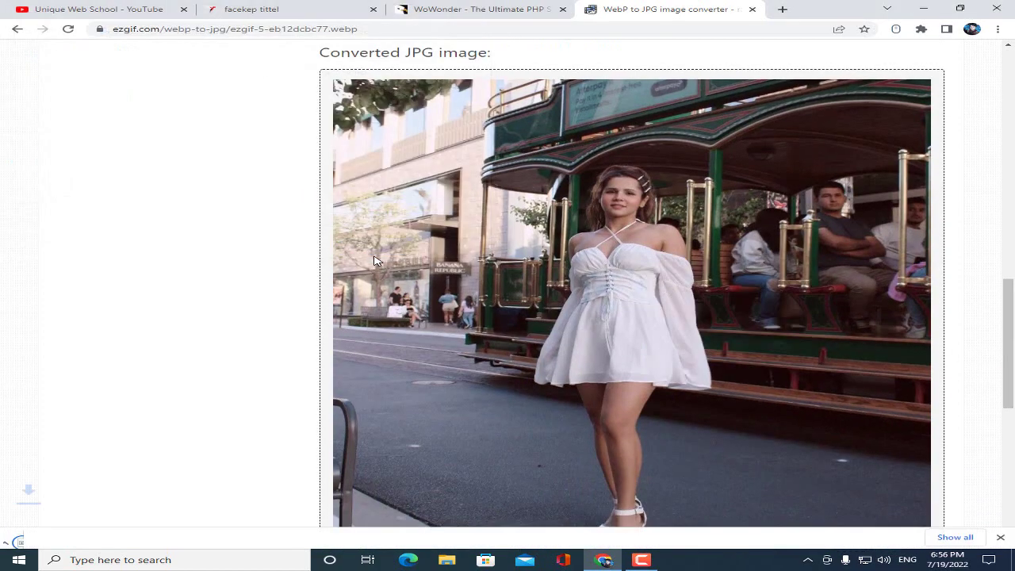
Return to the converter's upload form and upload the WebP photo with the yellow background from Downloads.
{"action": "left_click_drag", "start_coordinate": [1008, 329], "coordinate": [1011, 135]}
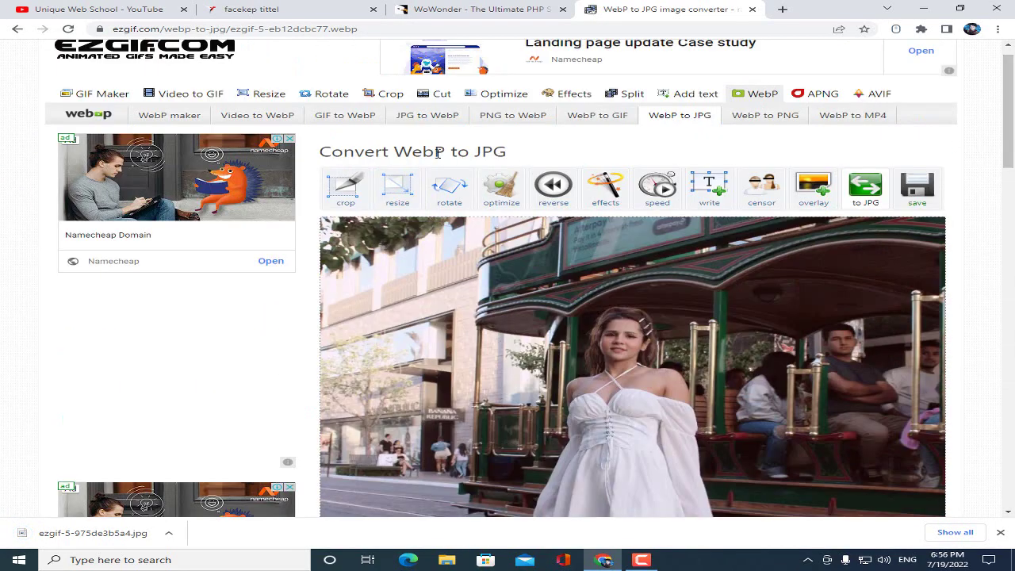
{"action": "left_click", "coordinate": [17, 31]}
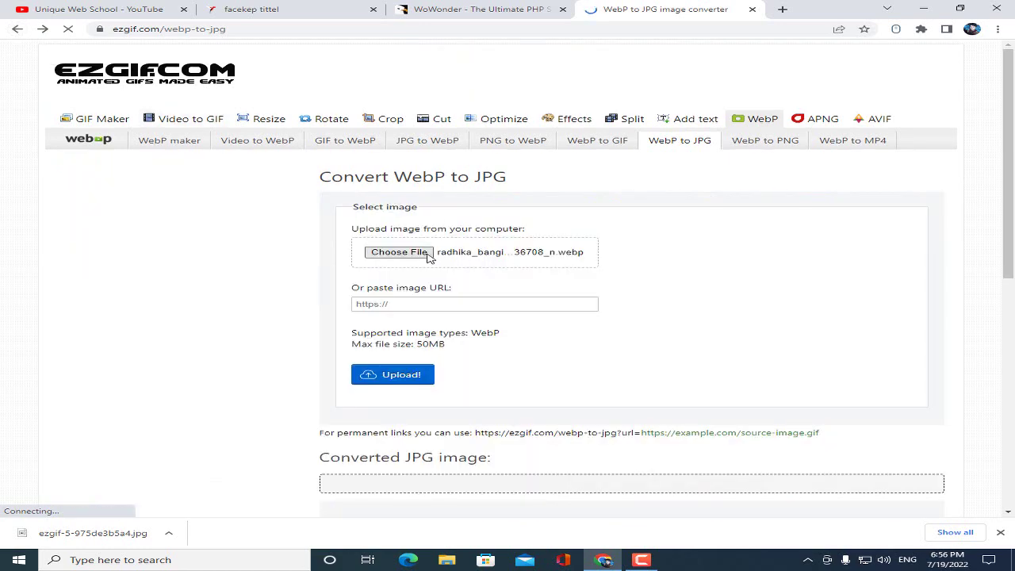
{"action": "left_click", "coordinate": [399, 252]}
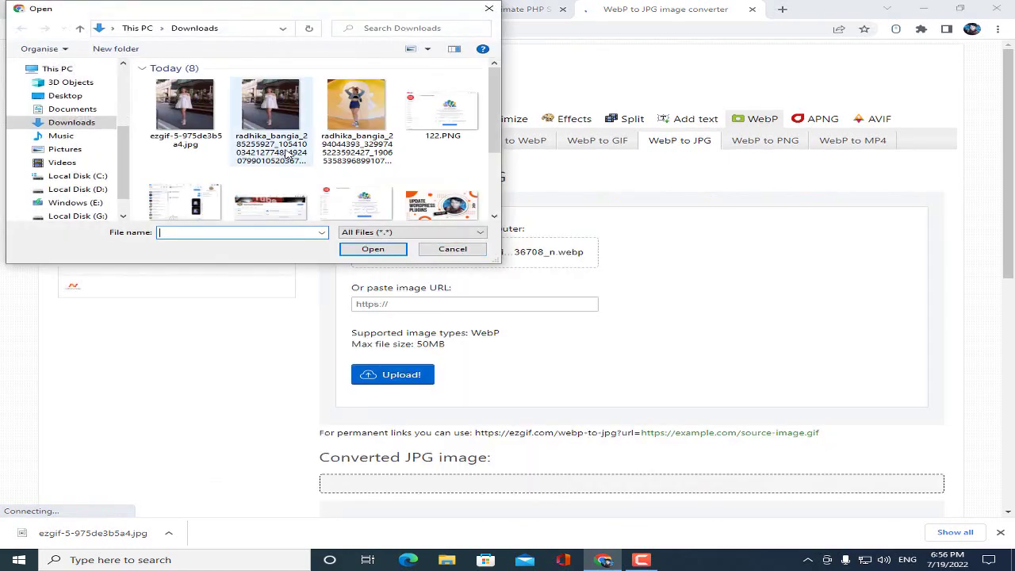
{"action": "left_click", "coordinate": [355, 151]}
{"action": "left_click", "coordinate": [373, 250]}
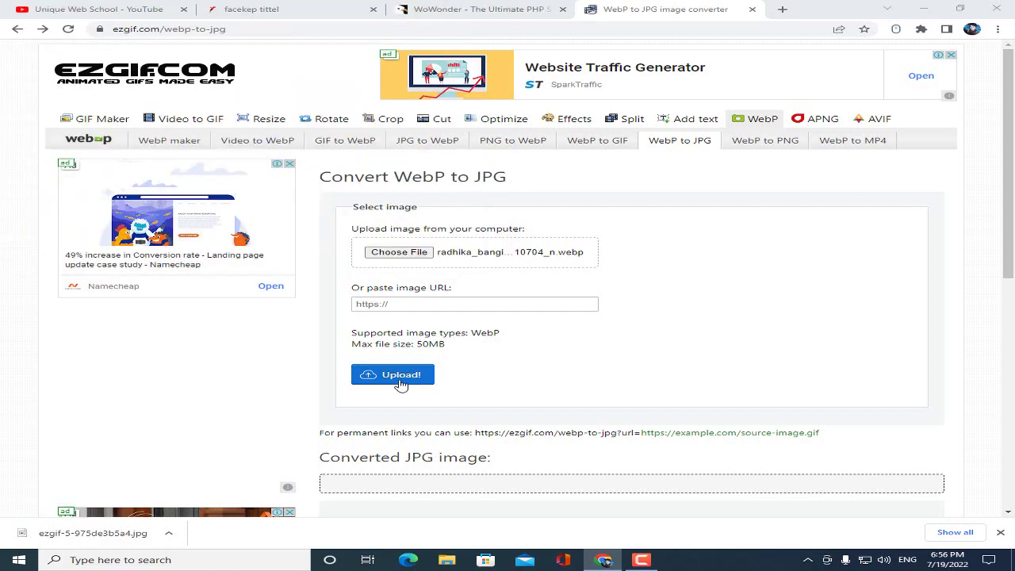
{"action": "left_click", "coordinate": [401, 379]}
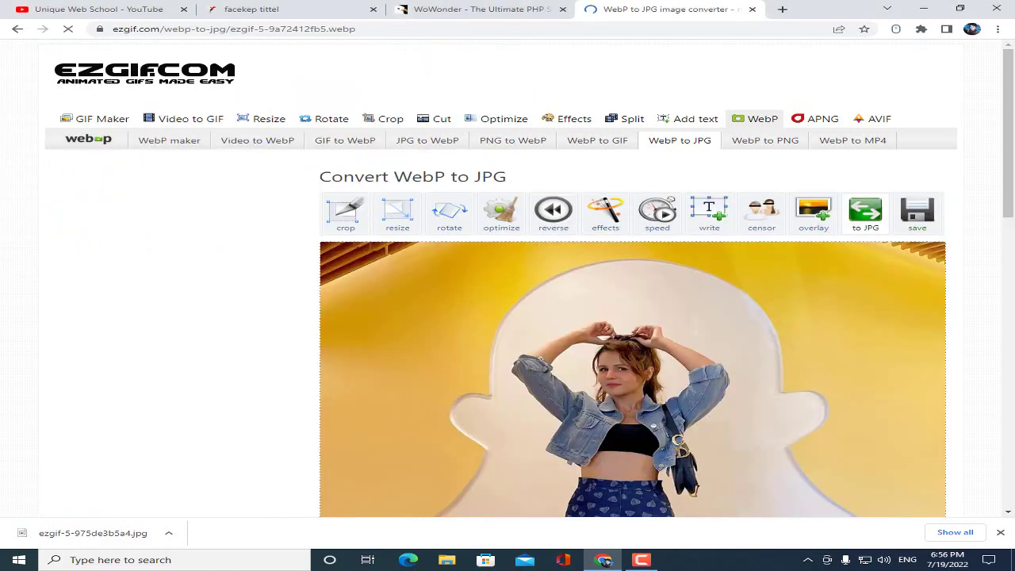
Convert the yellow-background photo to JPG and save it, closing the converter page.
{"action": "scroll", "coordinate": [1013, 195], "scroll_direction": "down", "scroll_amount": 8}
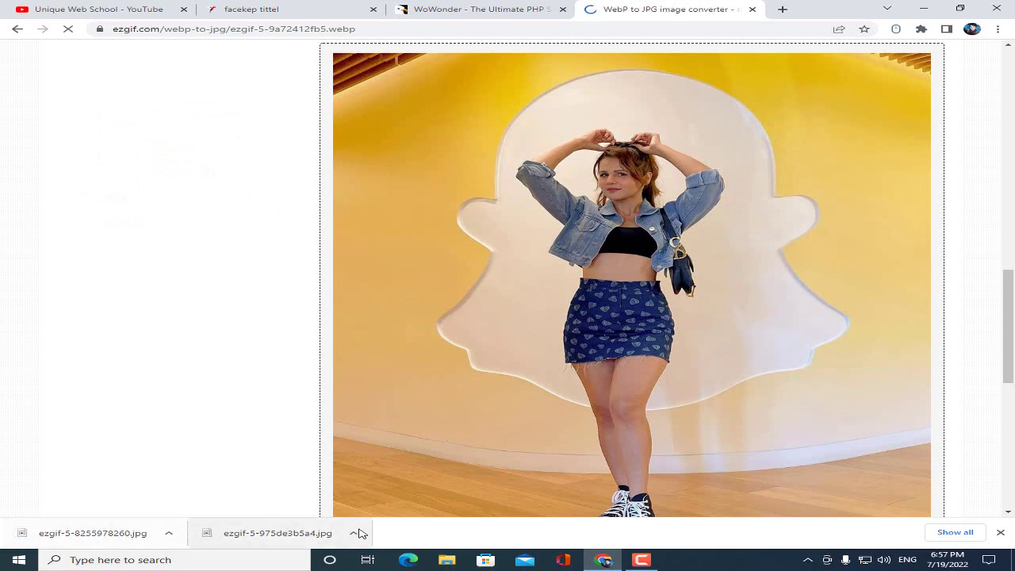
{"action": "left_click", "coordinate": [1000, 532]}
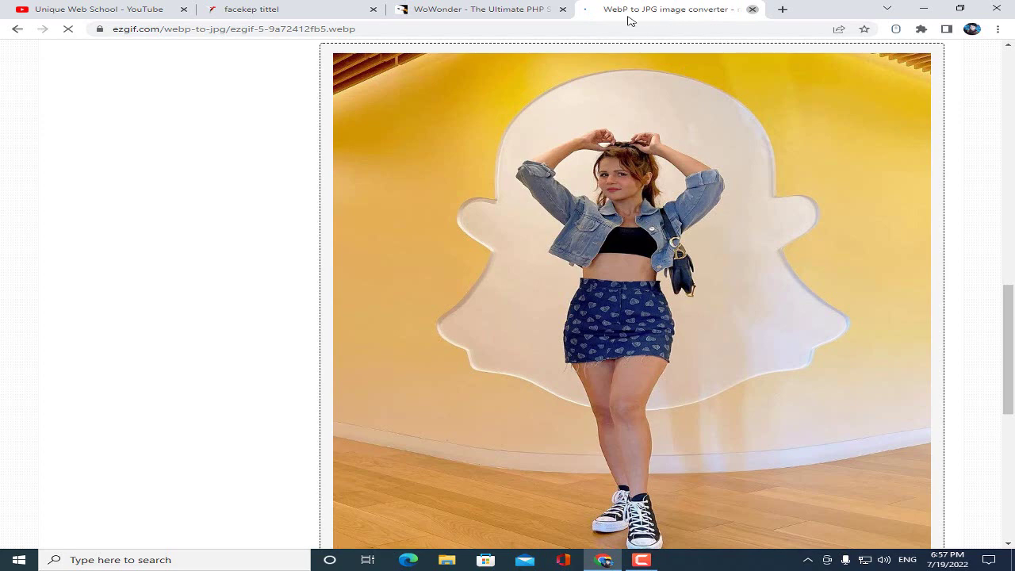
{"action": "key", "text": "ctrl+w"}
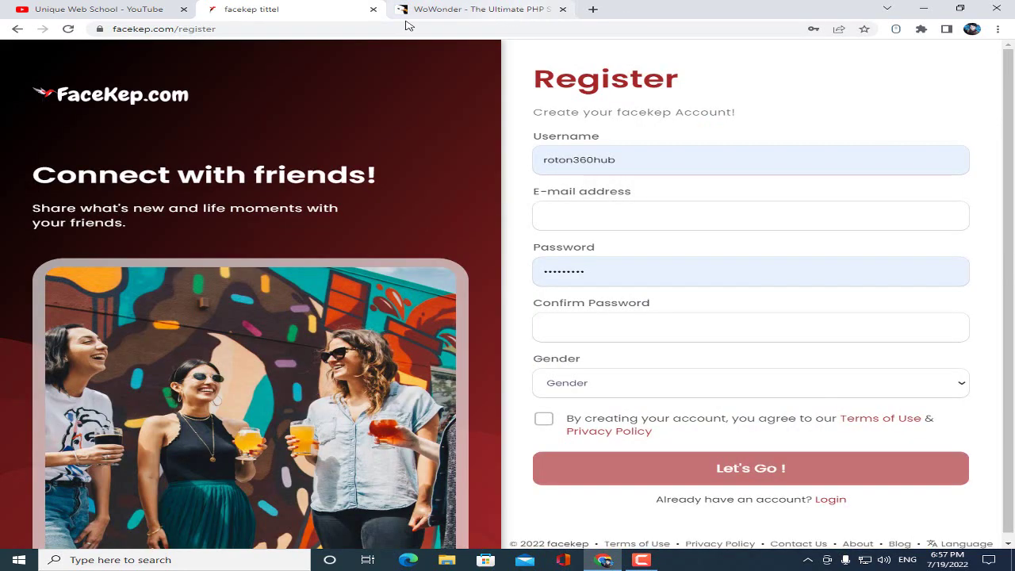
Open the hosting account's cPanel in a new browser tab and launch its File Manager.
{"action": "left_click", "coordinate": [591, 10]}
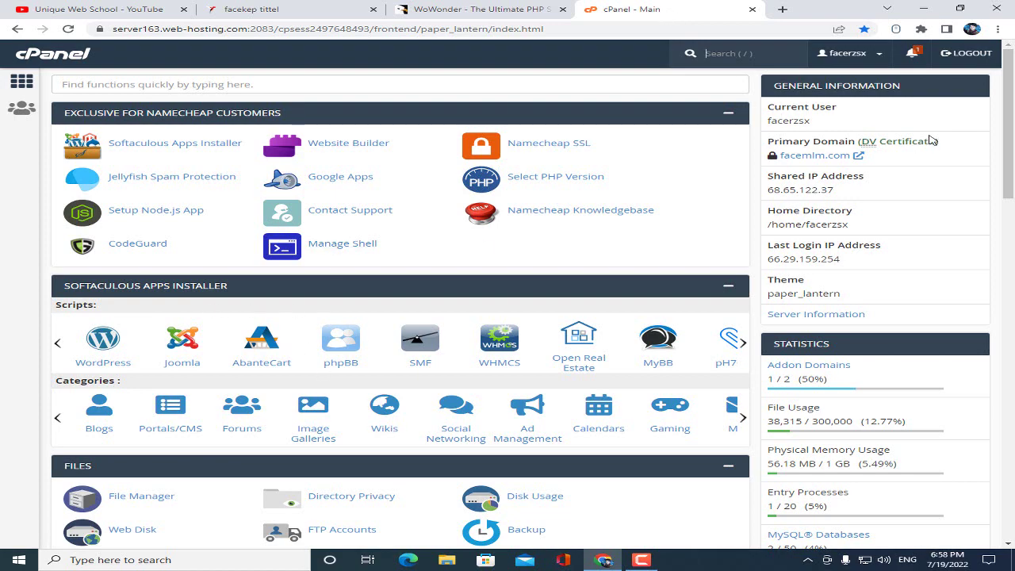
{"action": "left_click_drag", "start_coordinate": [1011, 156], "coordinate": [1012, 220]}
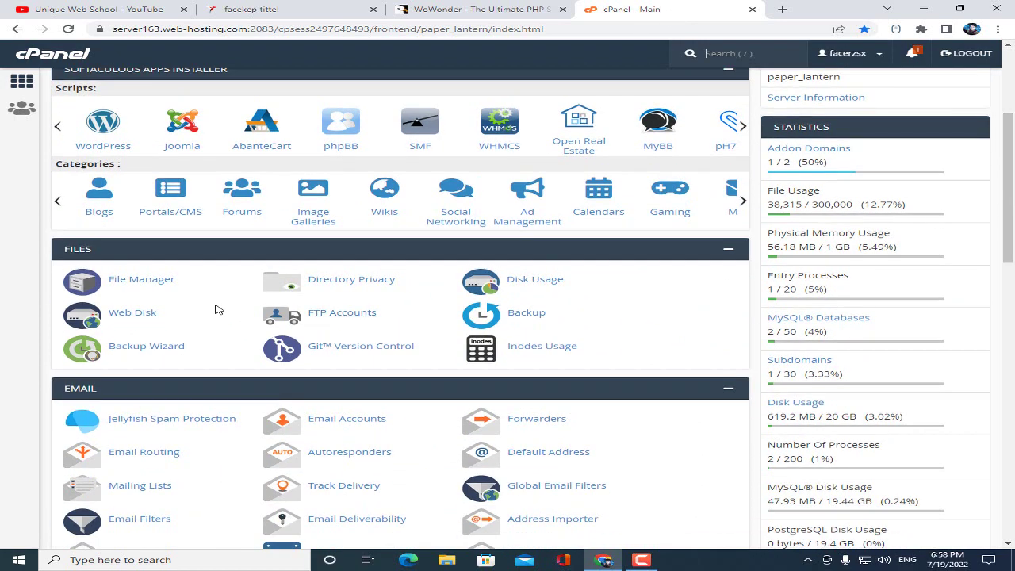
{"action": "left_click", "coordinate": [174, 292]}
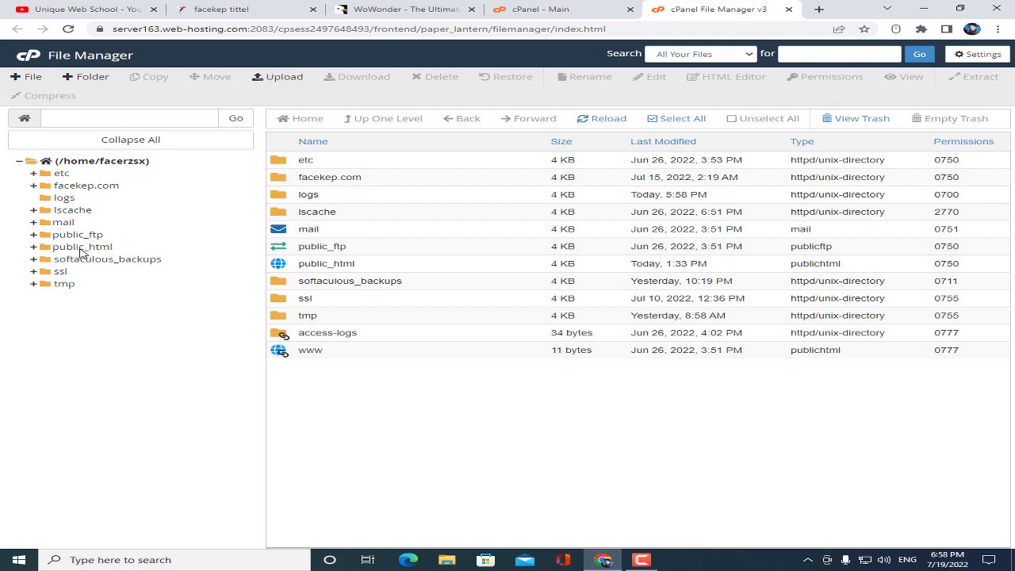
Go to the facekep.com/themes/wowonder/img/backgrounds folder.
{"action": "left_click", "coordinate": [81, 187]}
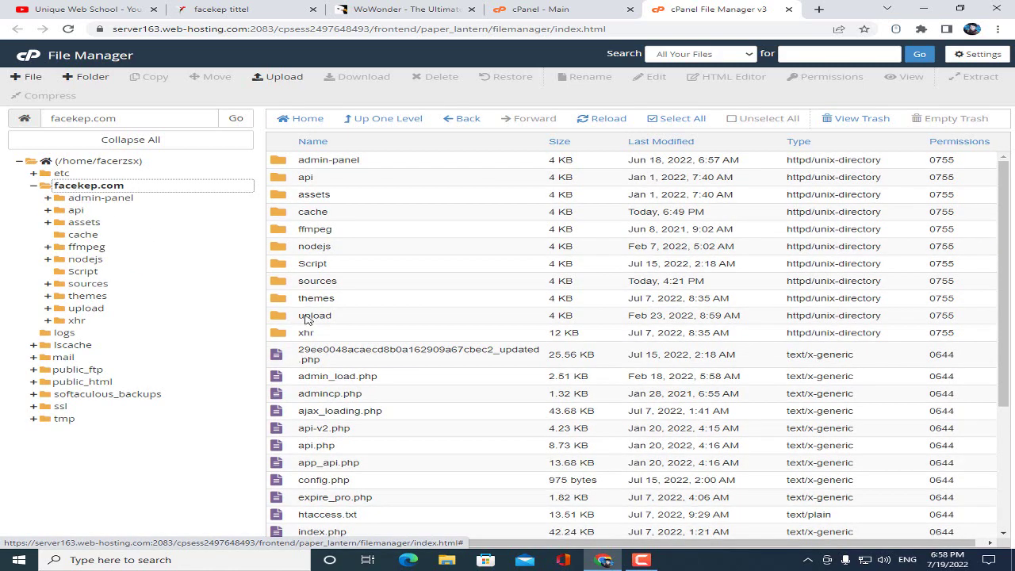
{"action": "double_click", "coordinate": [345, 301]}
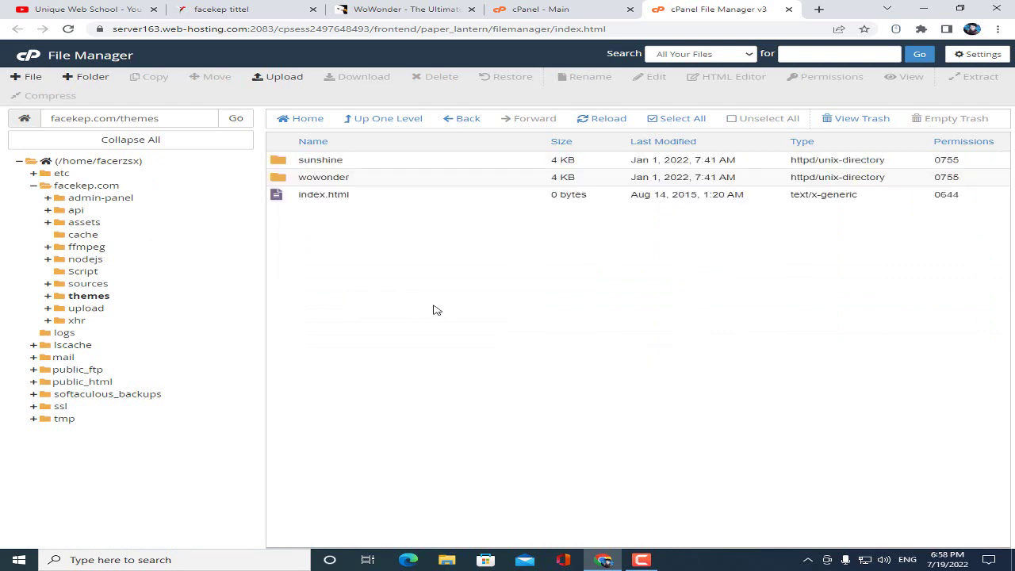
{"action": "double_click", "coordinate": [366, 182]}
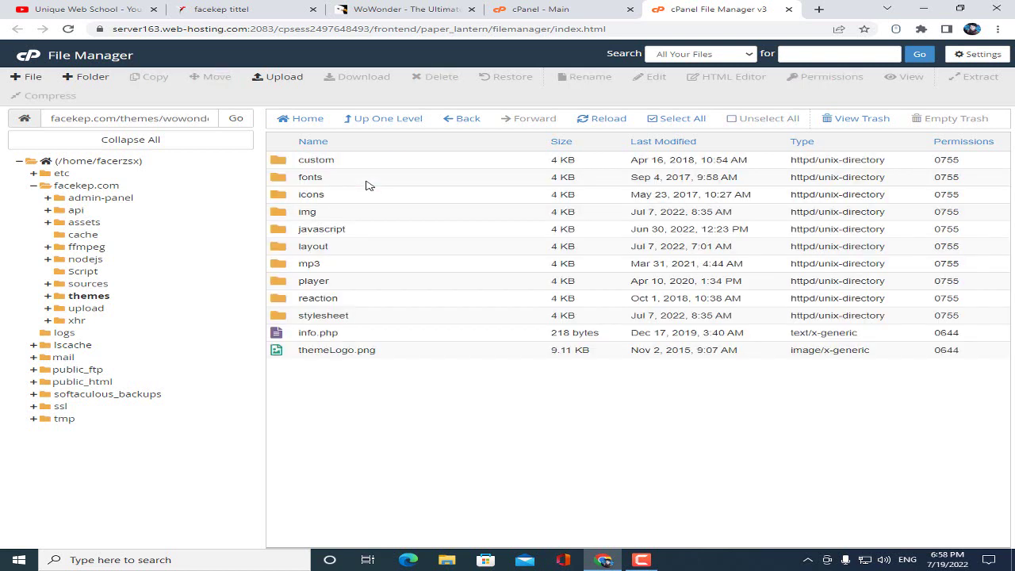
{"action": "double_click", "coordinate": [321, 212]}
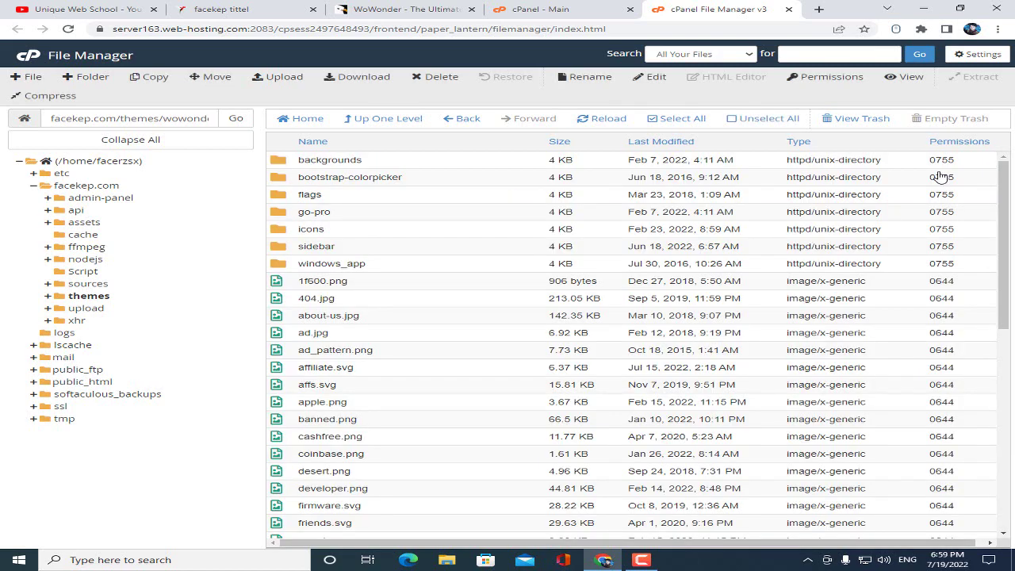
{"action": "double_click", "coordinate": [376, 162]}
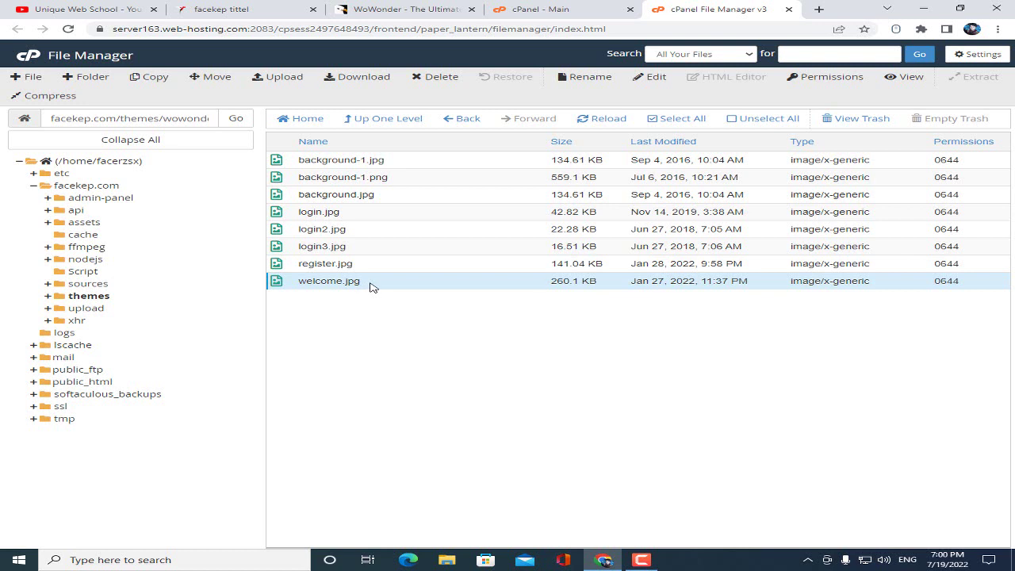
View the image welcome.jpg from the backgrounds folder and close its preview.
{"action": "right_click", "coordinate": [370, 287]}
{"action": "left_click", "coordinate": [413, 313]}
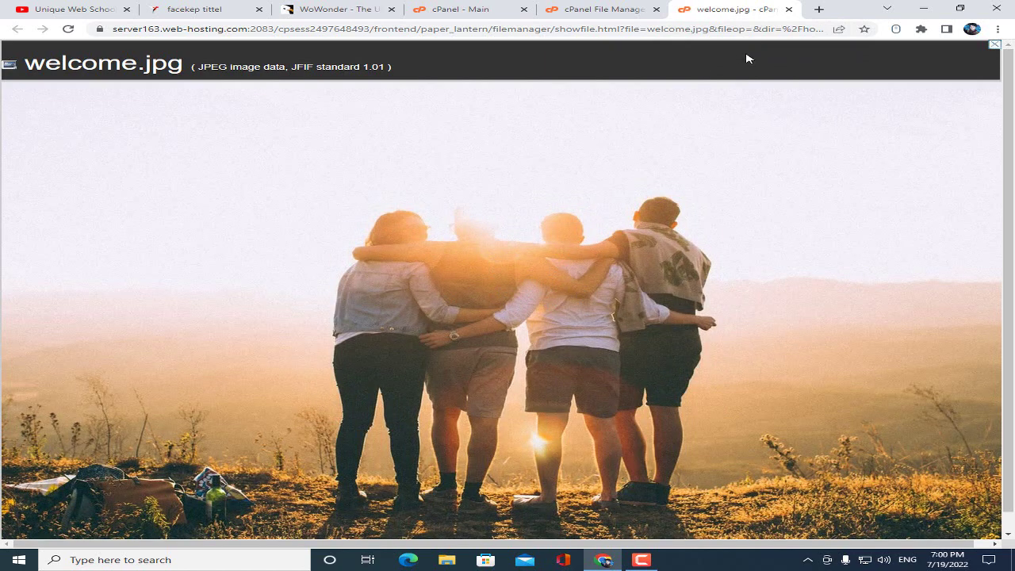
{"action": "left_click", "coordinate": [789, 9]}
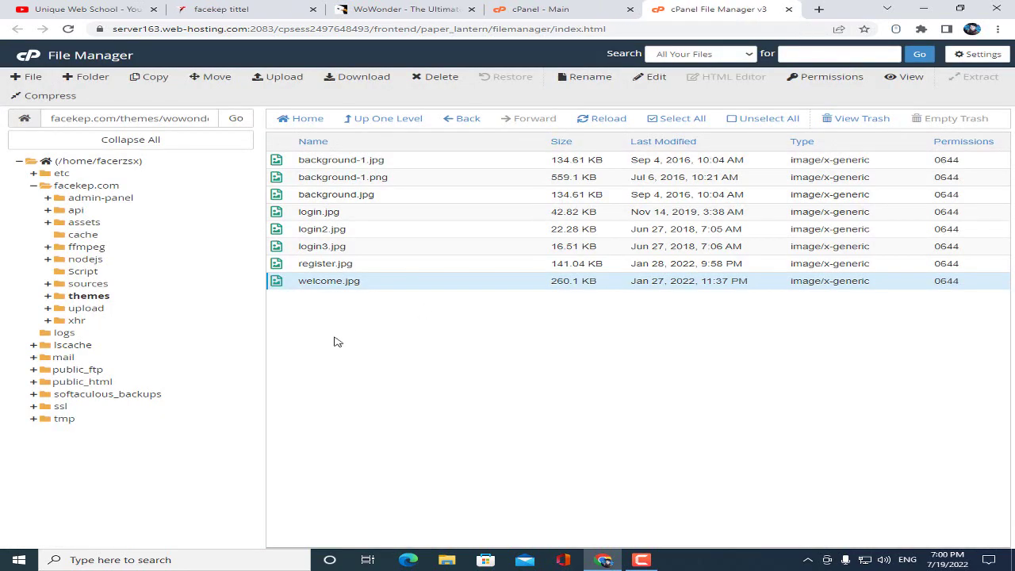
Copy the base name "welcome" from the rename dialog of welcome.jpg, leaving the server file's name as it is.
{"action": "right_click", "coordinate": [343, 280]}
{"action": "left_click", "coordinate": [379, 368]}
{"action": "left_click", "coordinate": [387, 303]}
{"action": "left_click_drag", "start_coordinate": [386, 304], "coordinate": [340, 305]}
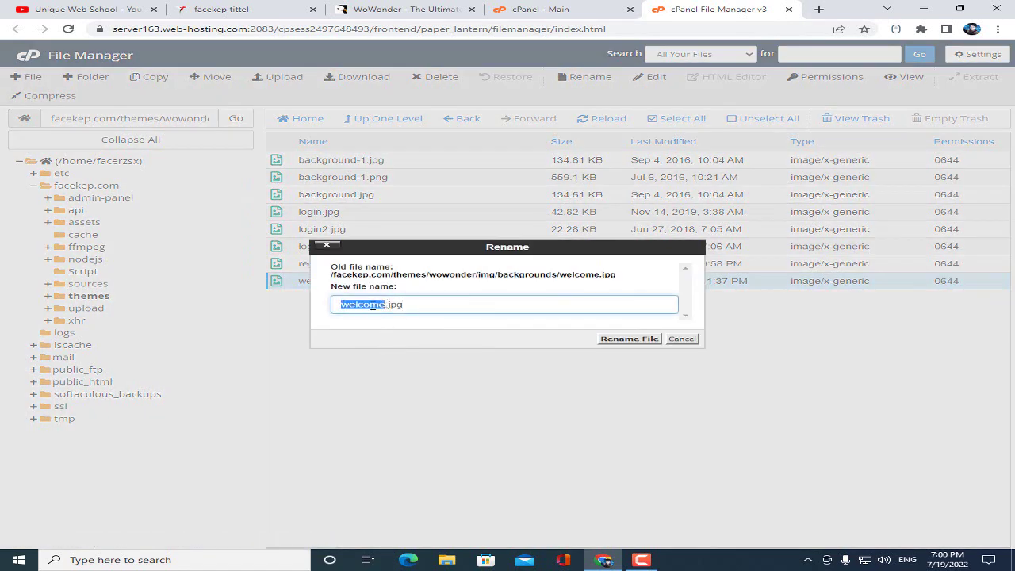
{"action": "right_click", "coordinate": [372, 305]}
{"action": "left_click", "coordinate": [413, 347]}
{"action": "left_click", "coordinate": [681, 338]}
Switch to File Explorer and rename ezgif-5-8255978260.jpg in the Downloads folder as welcome.jpg.
{"action": "left_click", "coordinate": [449, 558]}
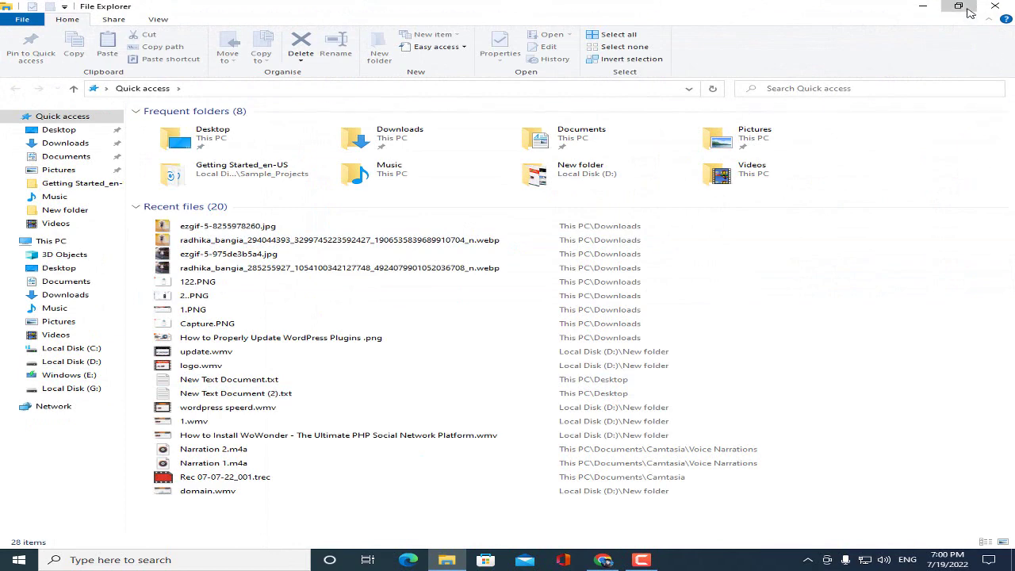
{"action": "left_click", "coordinate": [958, 6]}
{"action": "left_click", "coordinate": [285, 248]}
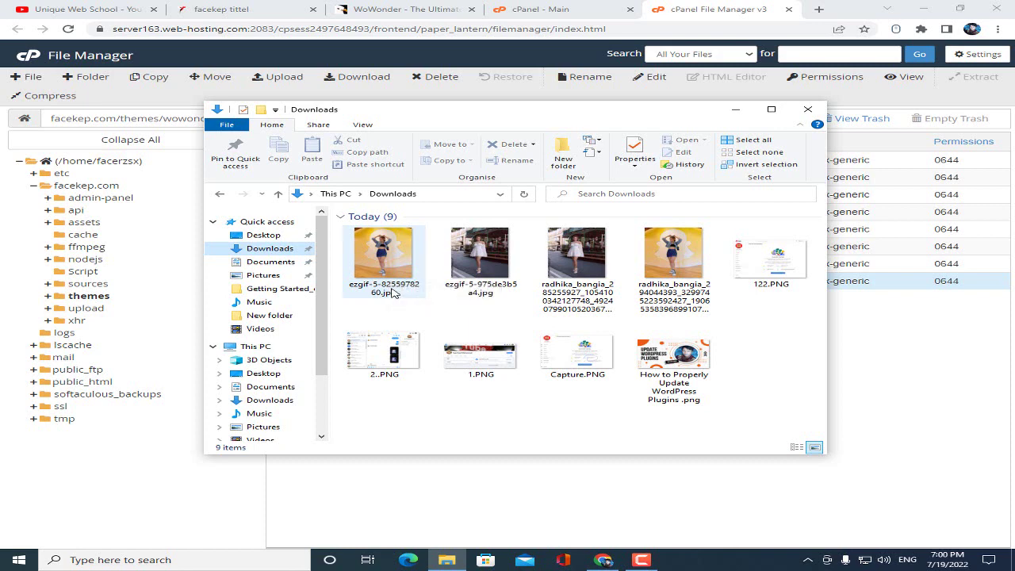
{"action": "right_click", "coordinate": [396, 283]}
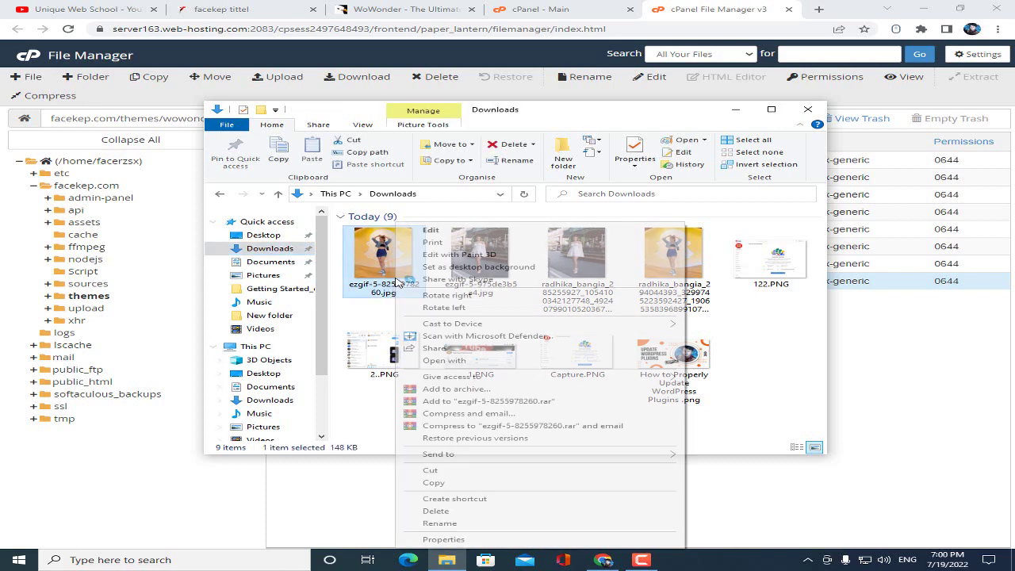
{"action": "left_click", "coordinate": [446, 524]}
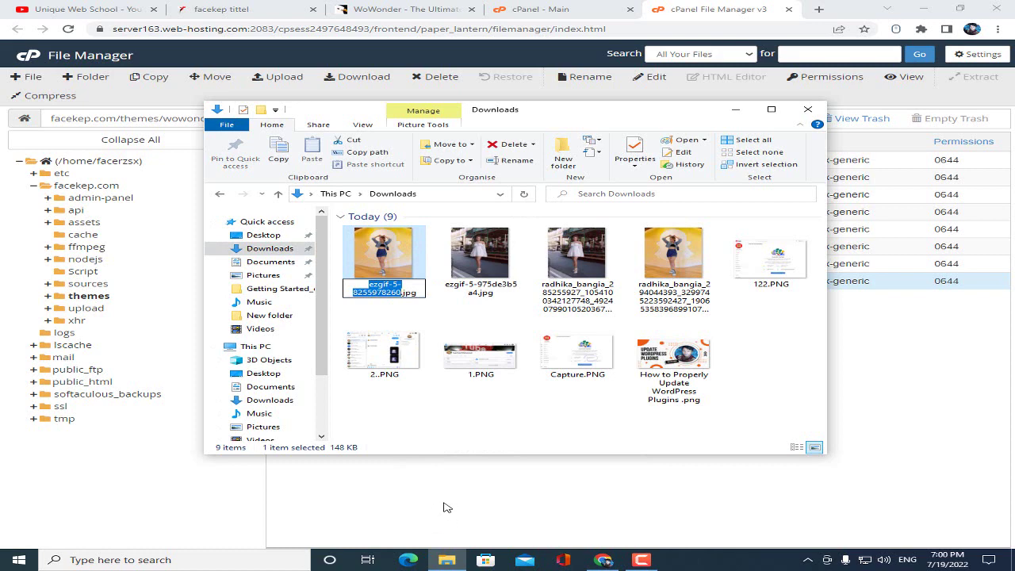
{"action": "type", "text": "welcome"}
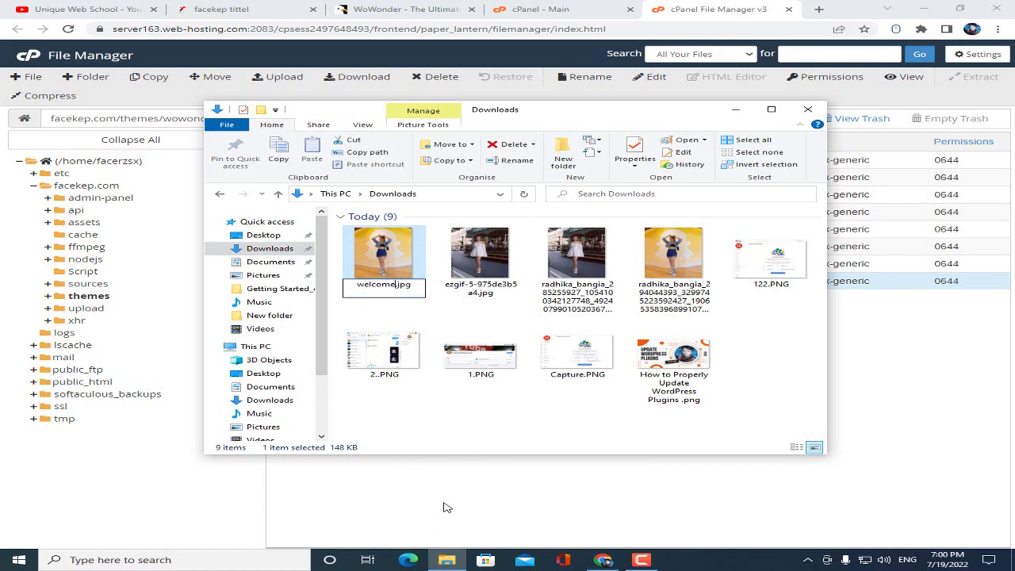
{"action": "key", "text": "Return"}
{"action": "left_click", "coordinate": [474, 400]}
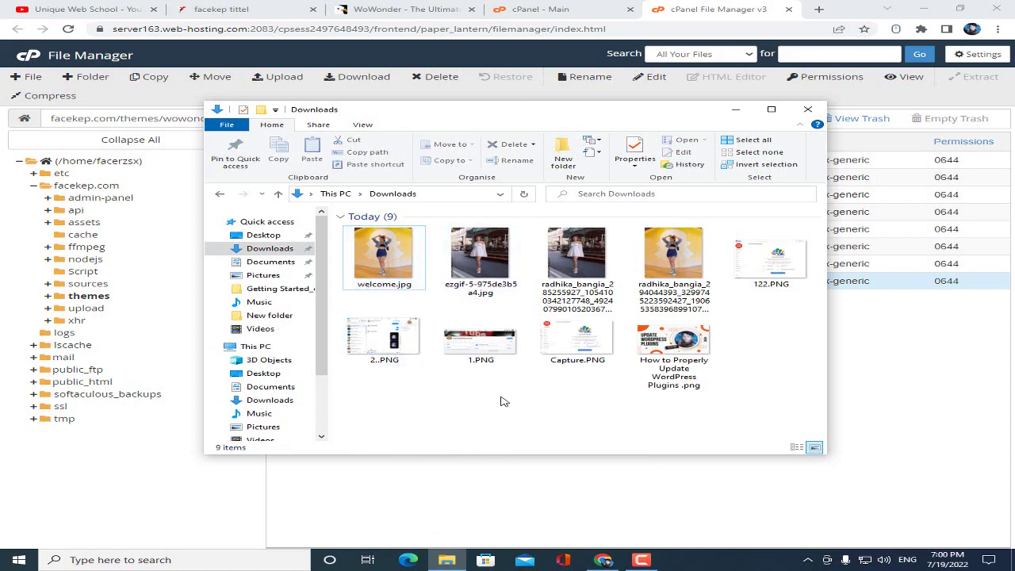
Switch back to the browser's cPanel File Manager and view the image register.jpg from the backgrounds folder.
{"action": "left_click", "coordinate": [717, 8]}
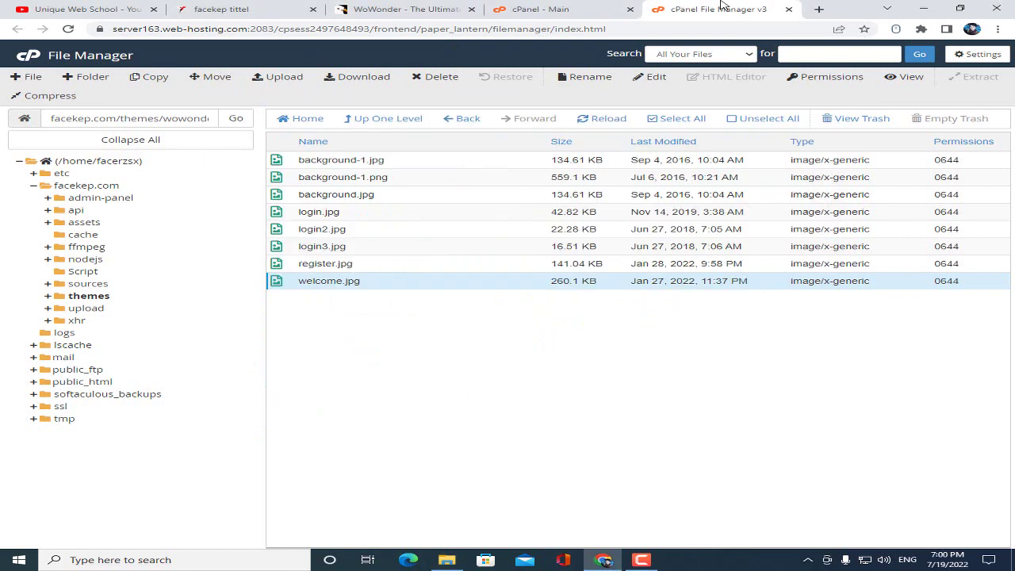
{"action": "left_click", "coordinate": [355, 268]}
{"action": "right_click", "coordinate": [355, 268]}
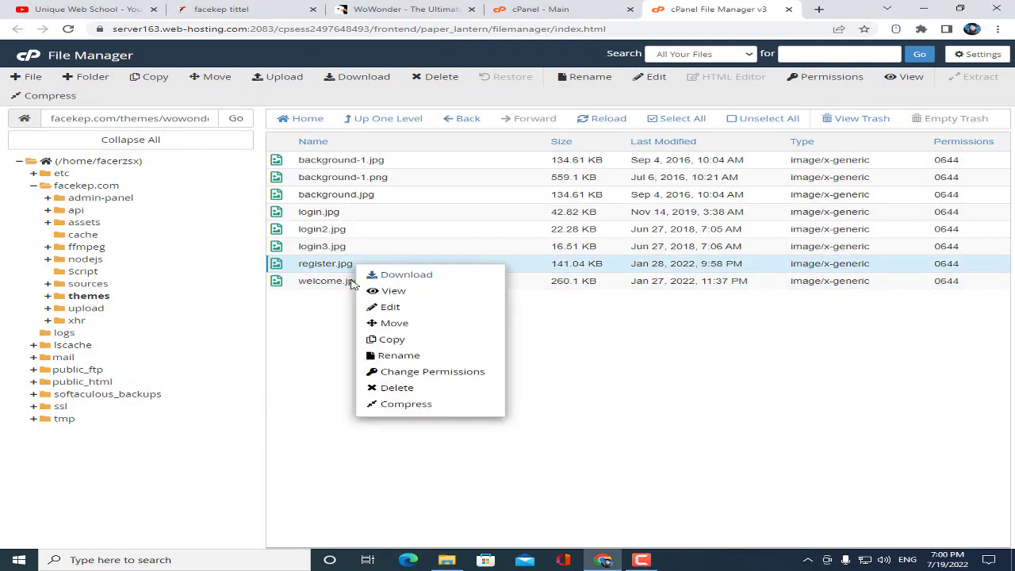
{"action": "left_click", "coordinate": [395, 293]}
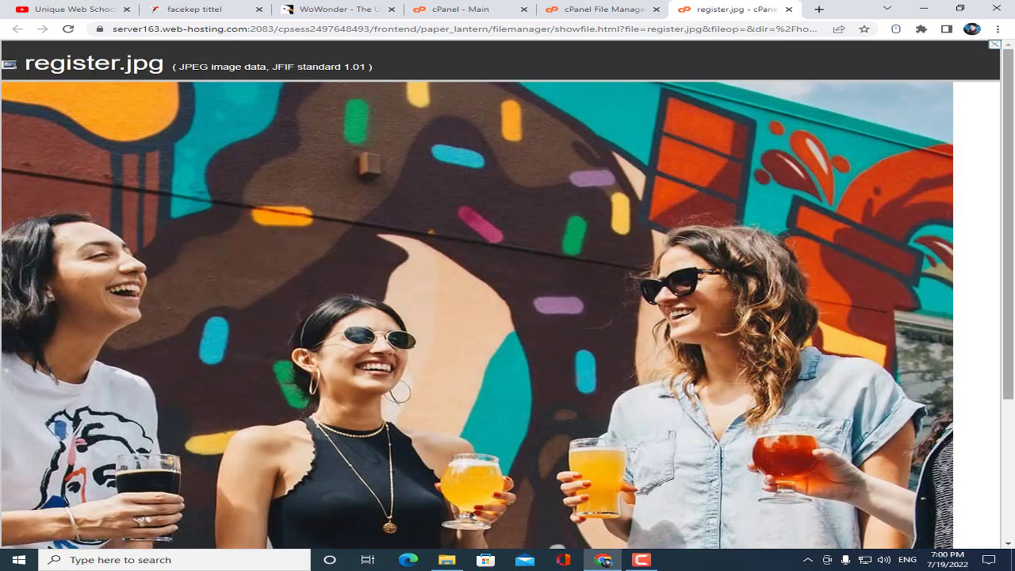
Close the register.jpg preview and copy the base name "register" from that file's rename dialog without renaming the server file.
{"action": "left_click_drag", "start_coordinate": [1013, 242], "coordinate": [1013, 308]}
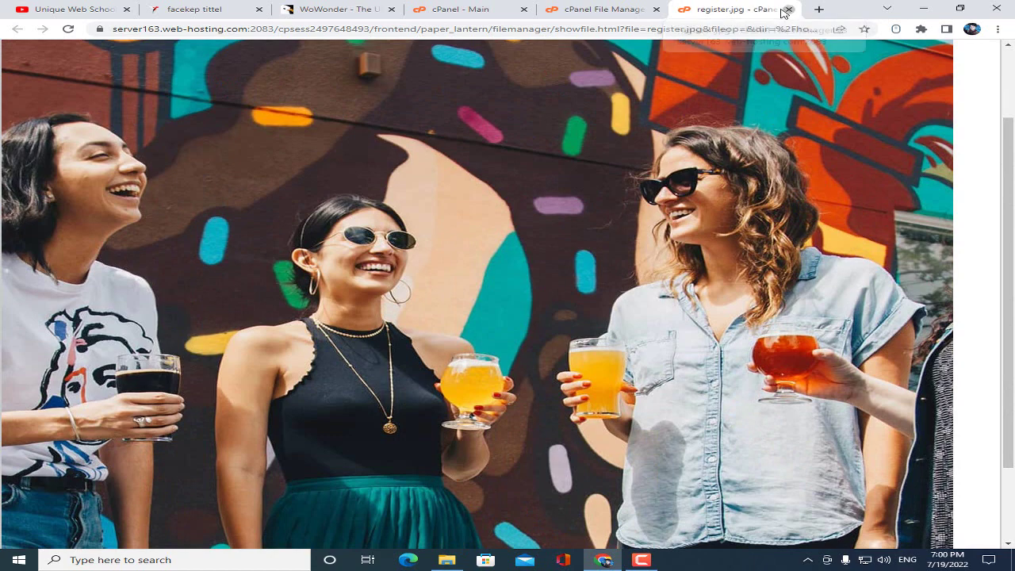
{"action": "left_click", "coordinate": [788, 9]}
{"action": "right_click", "coordinate": [327, 262]}
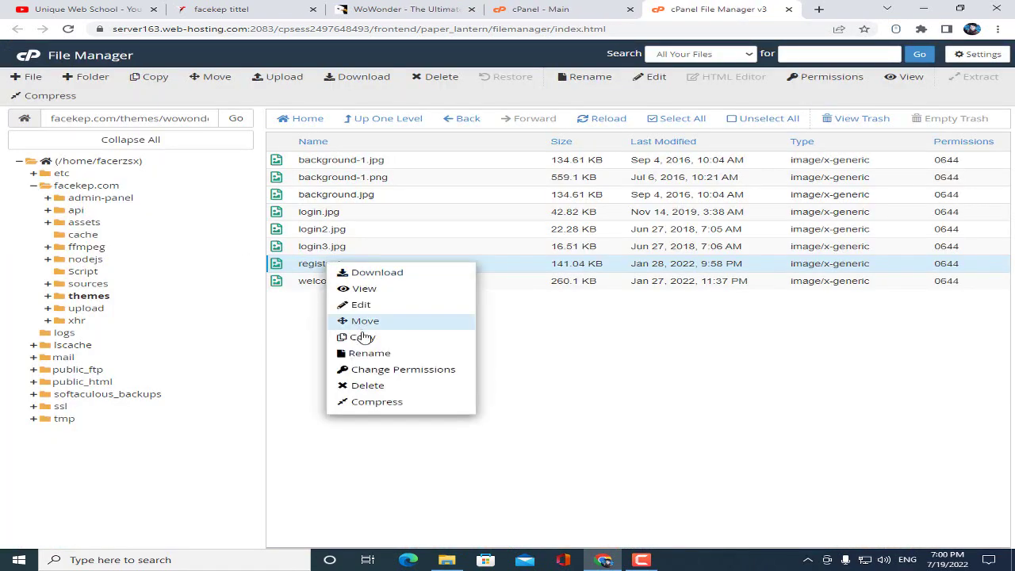
{"action": "left_click", "coordinate": [369, 356]}
{"action": "double_click", "coordinate": [363, 305]}
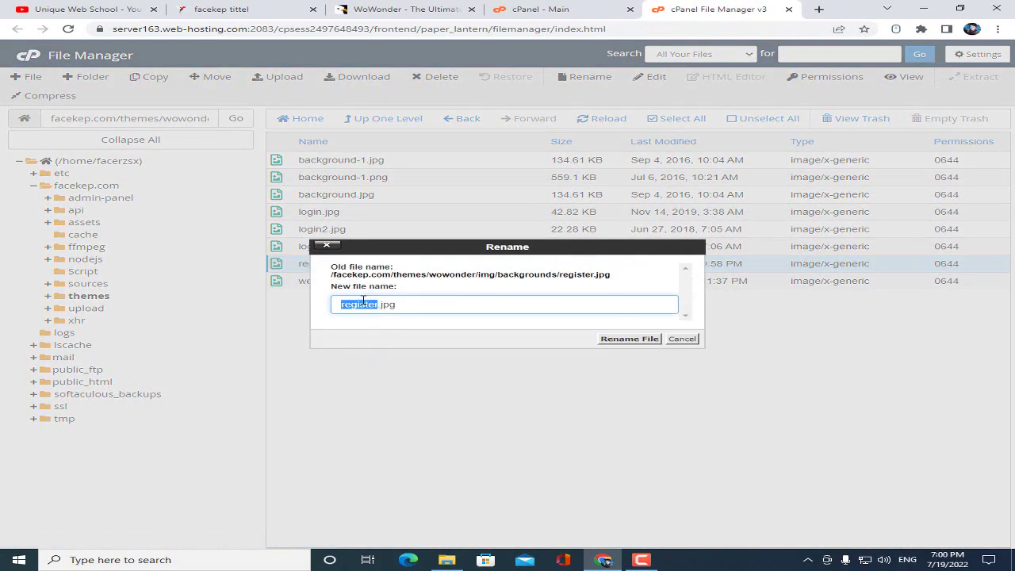
{"action": "right_click", "coordinate": [363, 302]}
{"action": "left_click", "coordinate": [409, 343]}
{"action": "left_click", "coordinate": [680, 338]}
Switch to File Explorer and rename ezgif-5-975de3b5a4.jpg in the Downloads folder as register.jpg.
{"action": "left_click", "coordinate": [446, 561]}
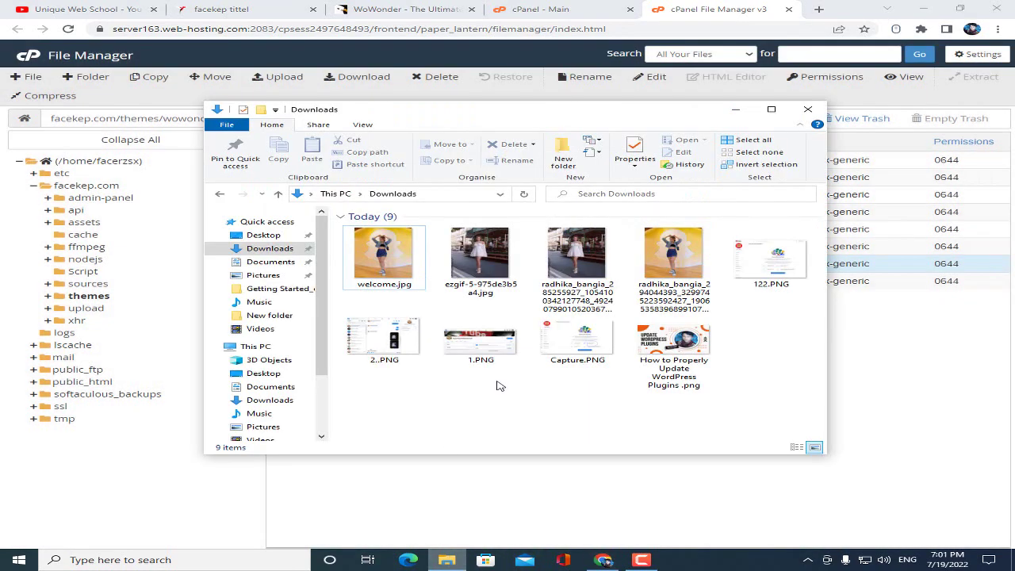
{"action": "left_click", "coordinate": [480, 257]}
{"action": "right_click", "coordinate": [484, 261]}
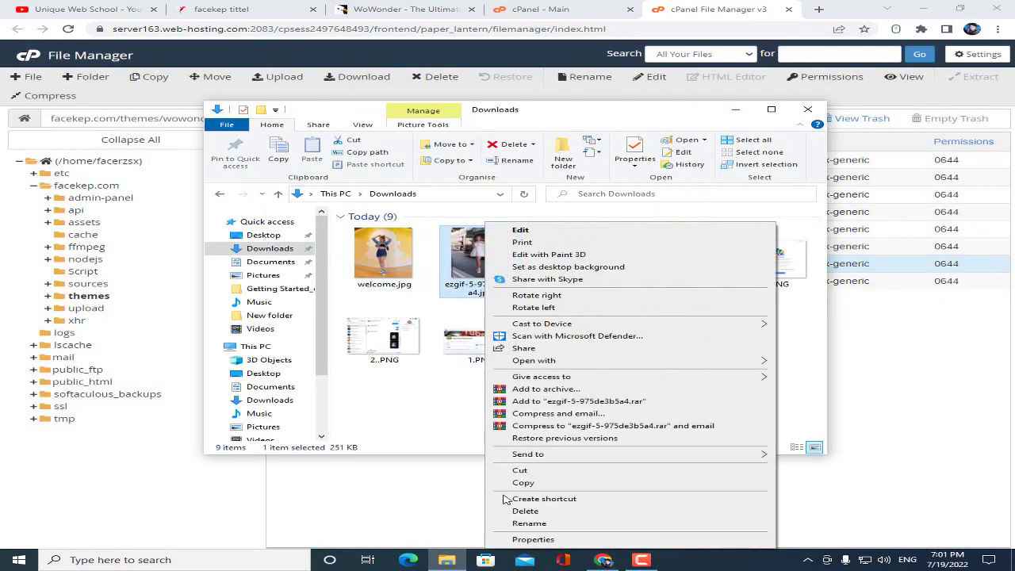
{"action": "left_click", "coordinate": [536, 523]}
{"action": "type", "text": "register"}
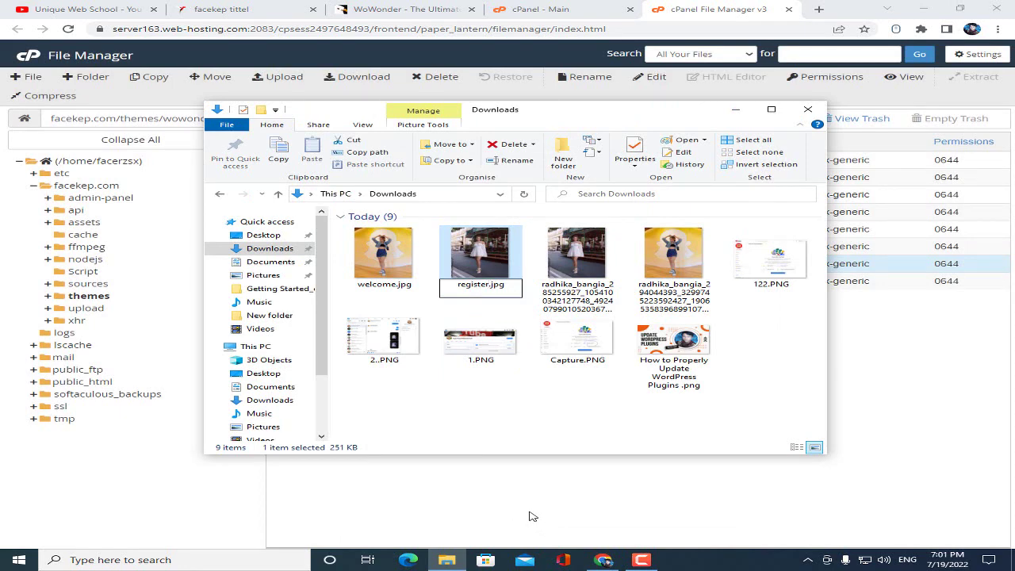
{"action": "key", "text": "Return"}
{"action": "left_click", "coordinate": [477, 402]}
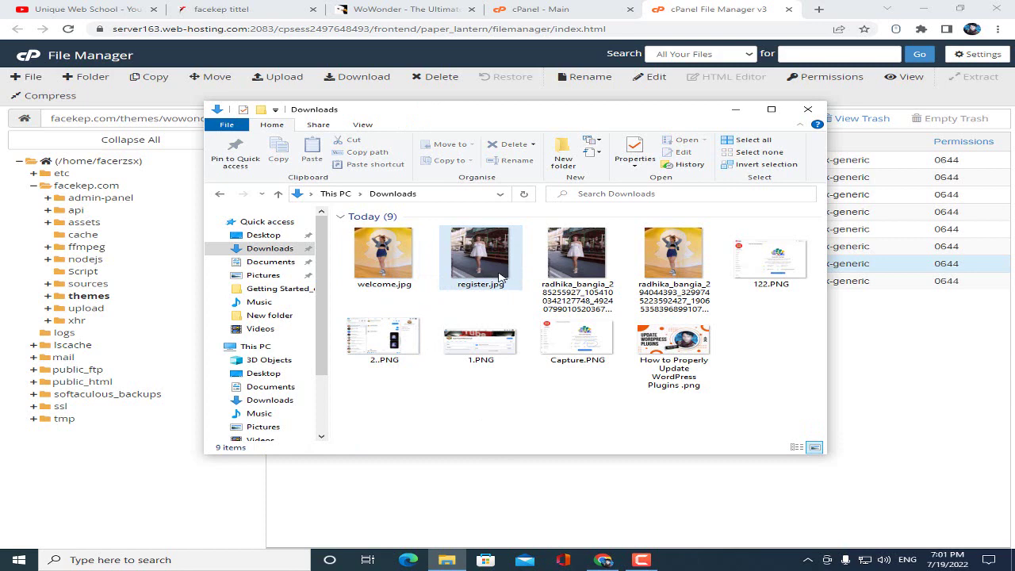
Return to cPanel File Manager and upload welcome.jpg from Downloads to the backgrounds folder, overwriting the existing file.
{"action": "left_click", "coordinate": [587, 482]}
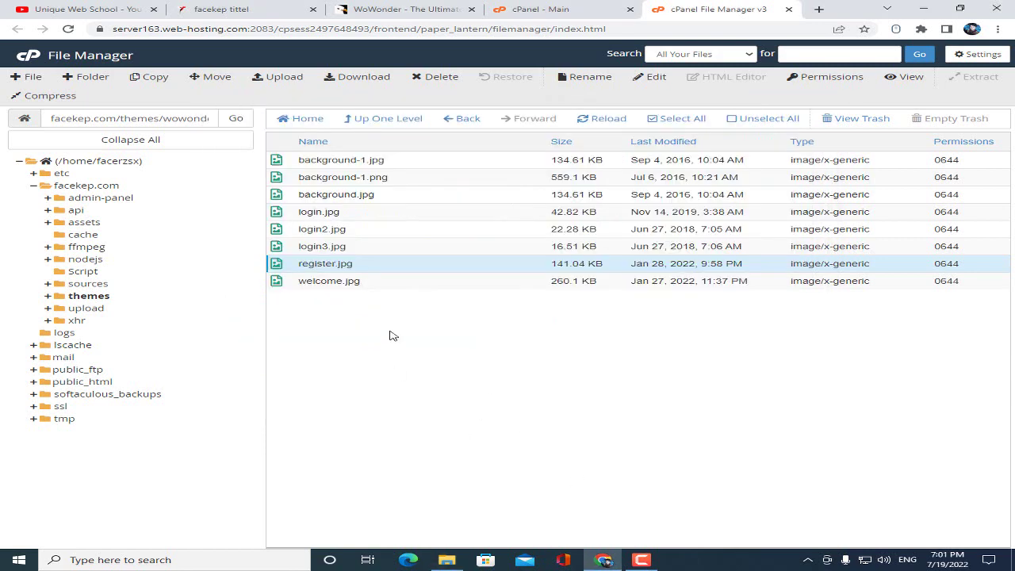
{"action": "left_click", "coordinate": [278, 87]}
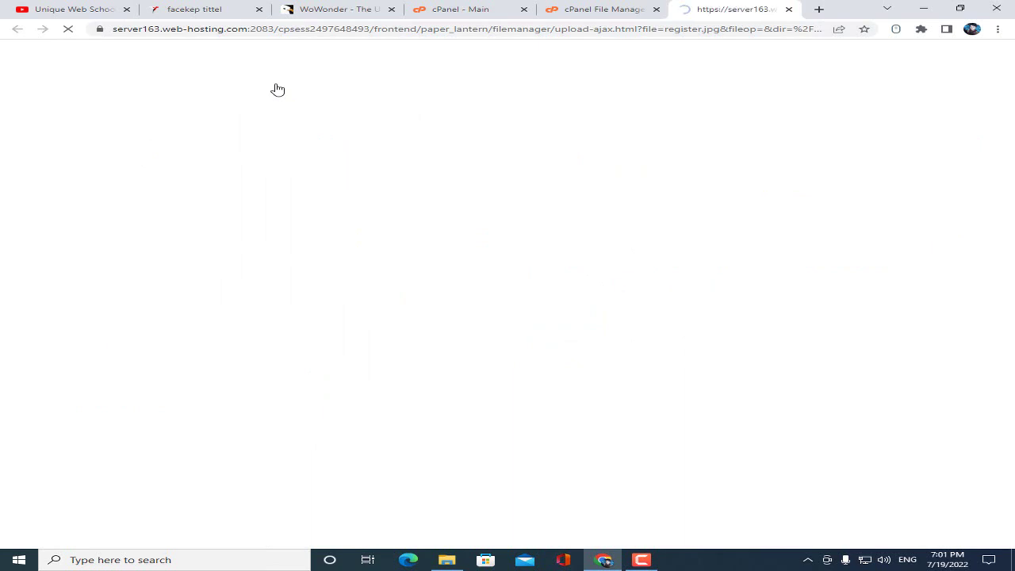
{"action": "left_click", "coordinate": [507, 251]}
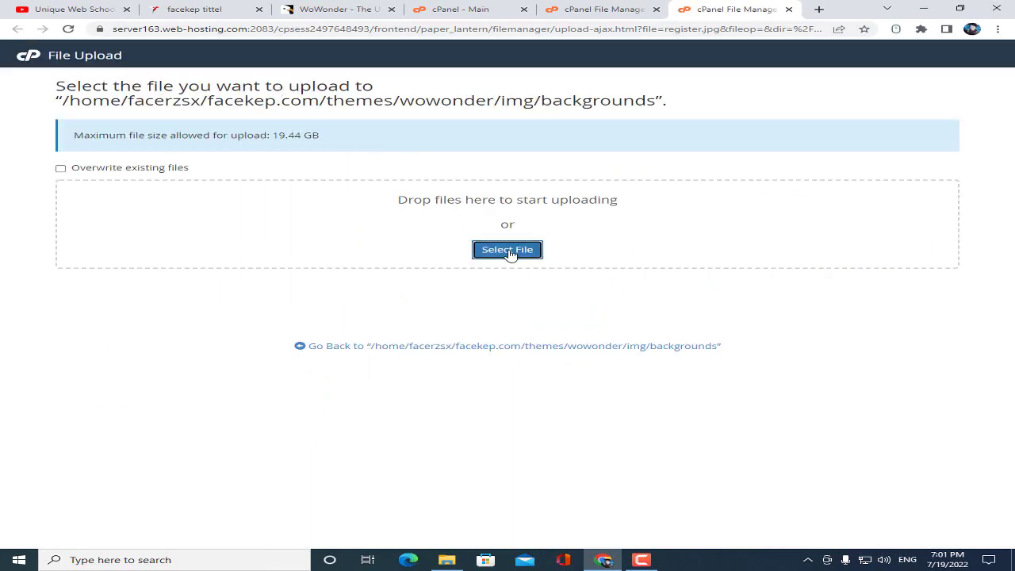
{"action": "left_click", "coordinate": [199, 134]}
{"action": "left_click", "coordinate": [370, 251]}
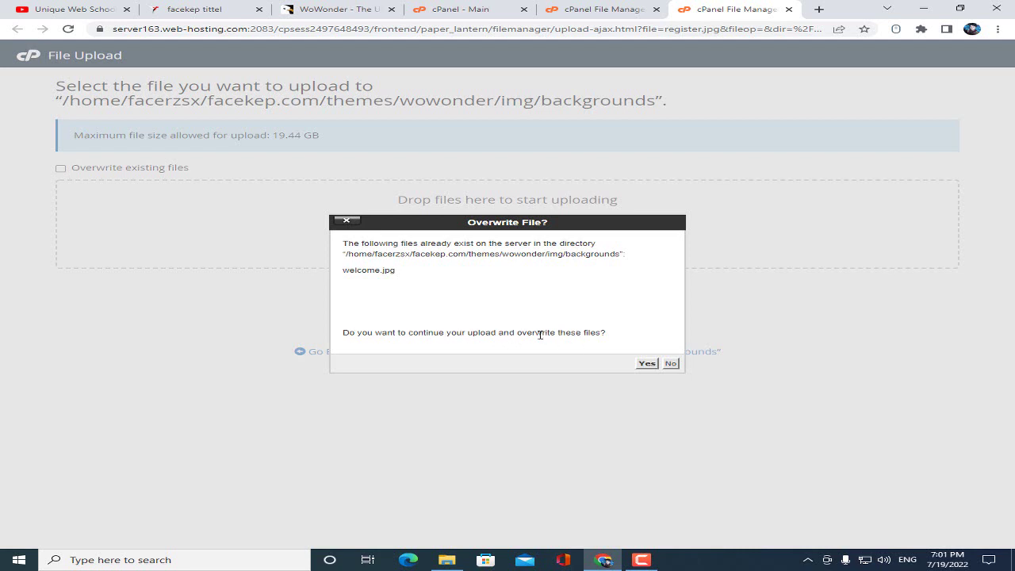
{"action": "left_click", "coordinate": [645, 365]}
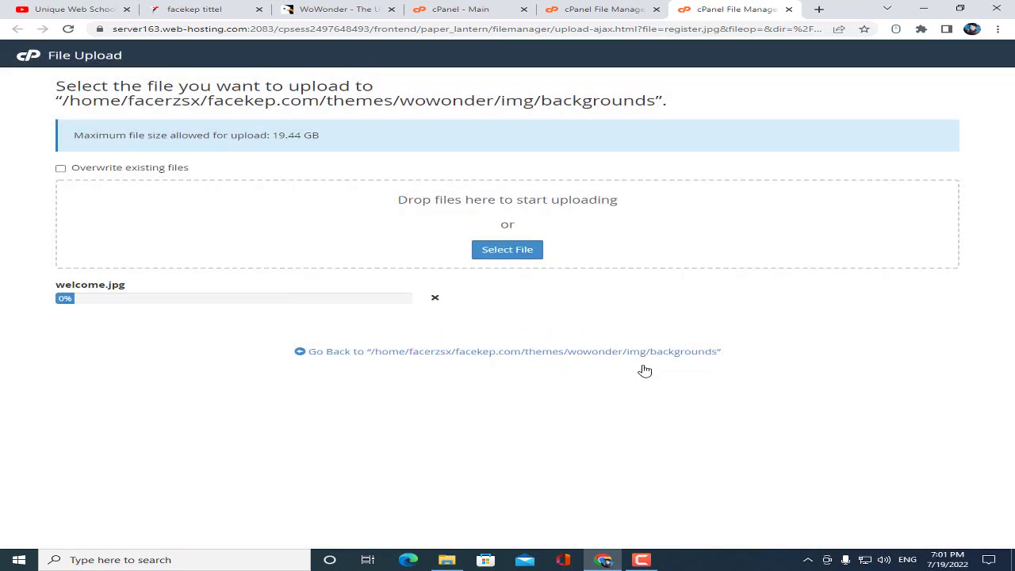
Upload register.jpg from Downloads, overwriting the existing file, and go back to the backgrounds folder.
{"action": "left_click", "coordinate": [484, 250]}
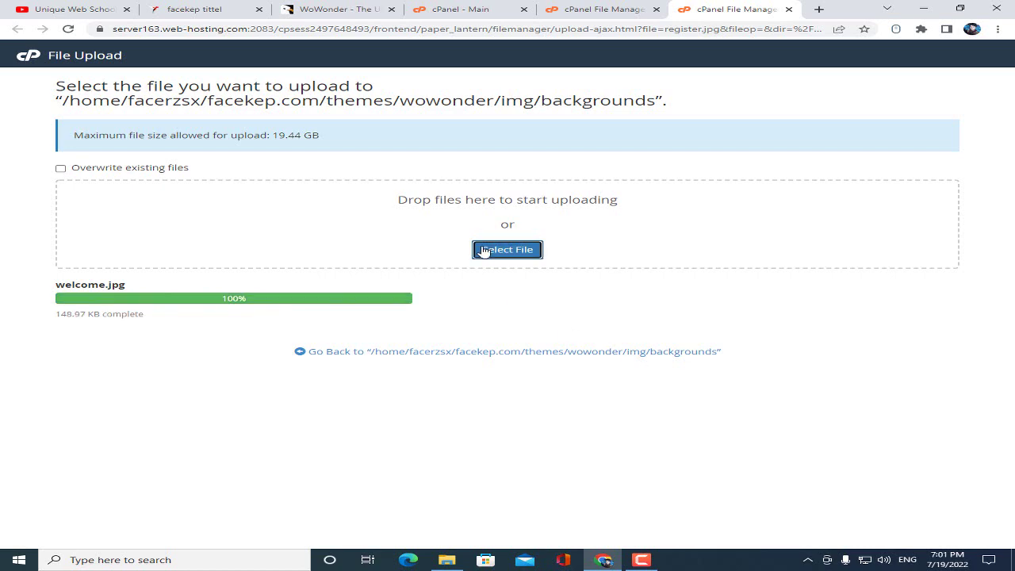
{"action": "left_click", "coordinate": [283, 139]}
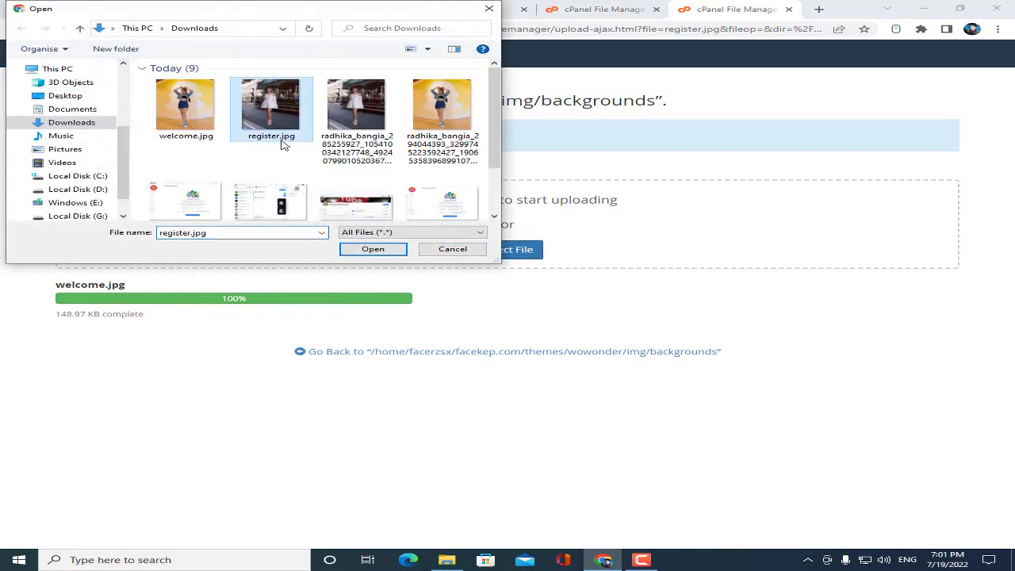
{"action": "left_click", "coordinate": [372, 250]}
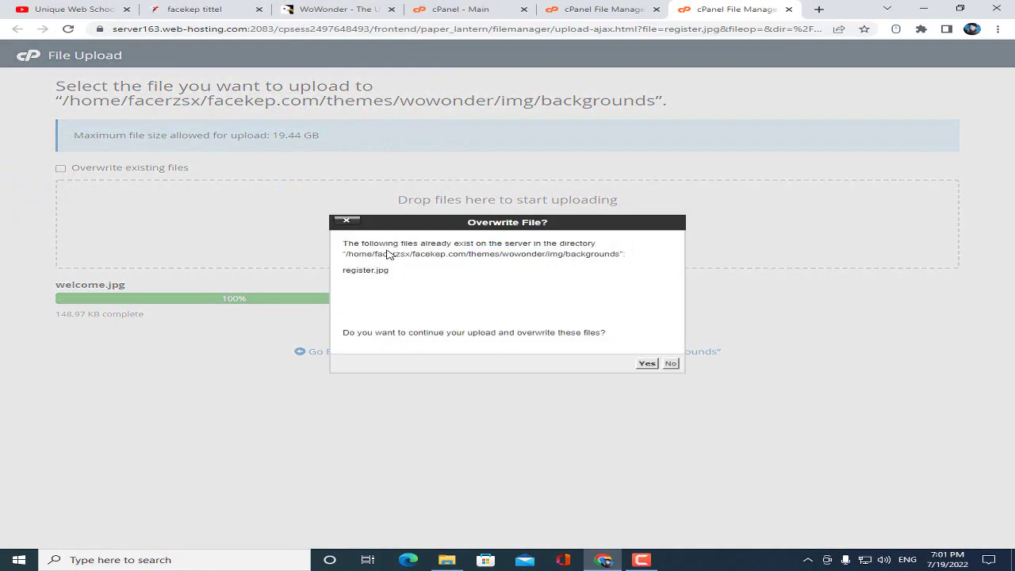
{"action": "left_click", "coordinate": [647, 365]}
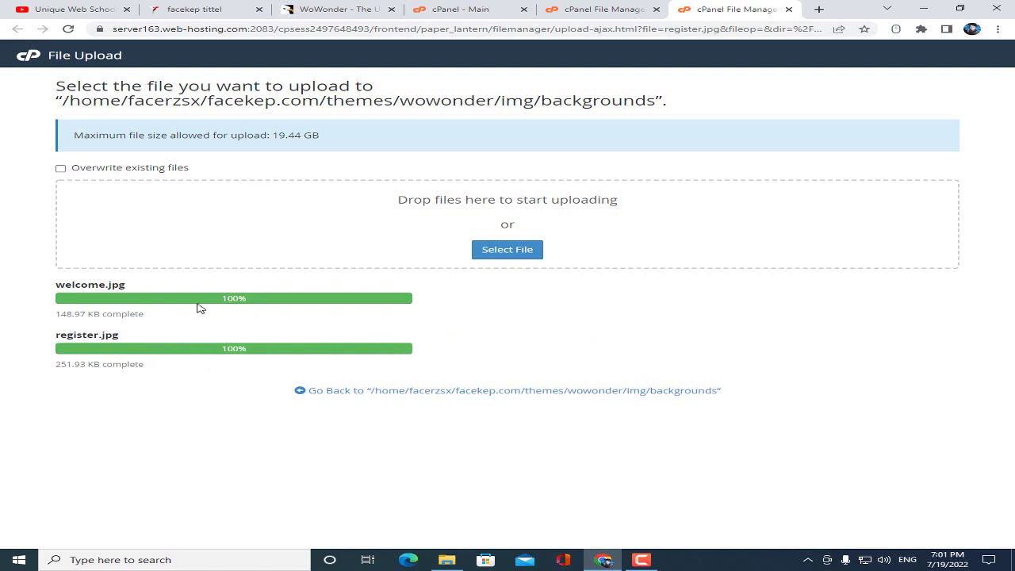
{"action": "left_click", "coordinate": [562, 390]}
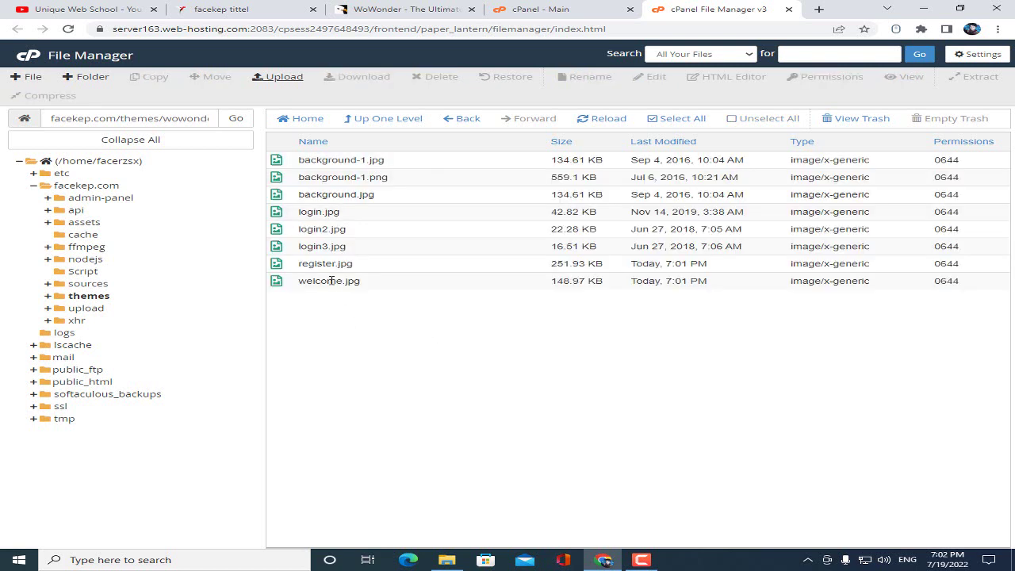
View the uploaded welcome.jpg from the backgrounds folder and close its preview.
{"action": "left_click", "coordinate": [331, 281]}
{"action": "right_click", "coordinate": [332, 280]}
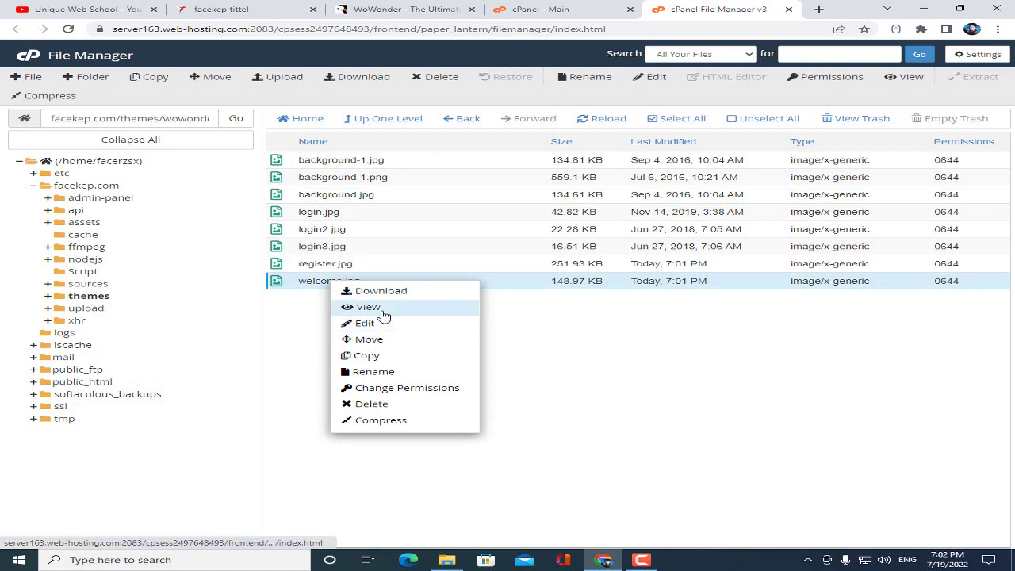
{"action": "left_click", "coordinate": [384, 315]}
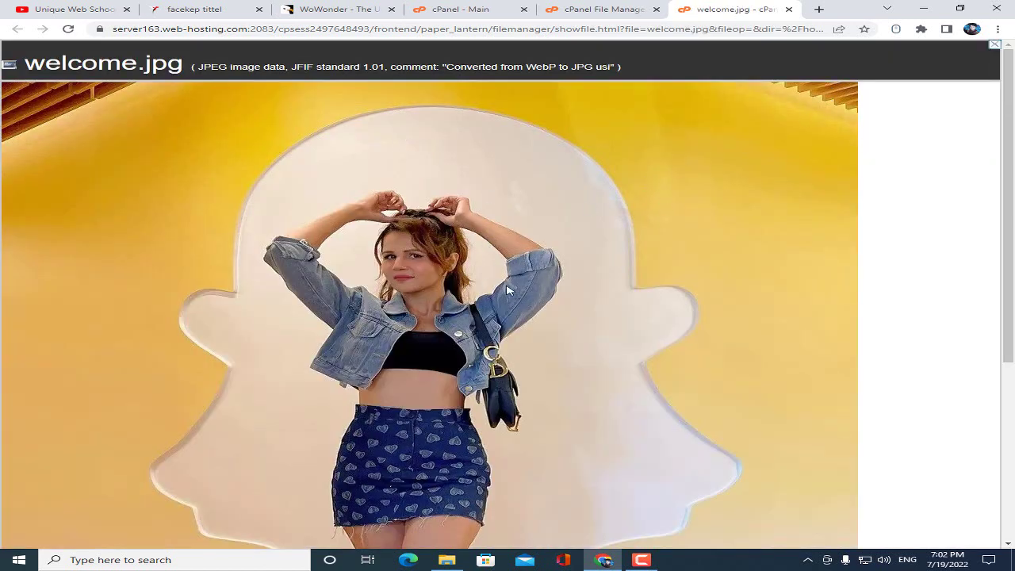
{"action": "left_click_drag", "start_coordinate": [1013, 182], "coordinate": [1012, 255]}
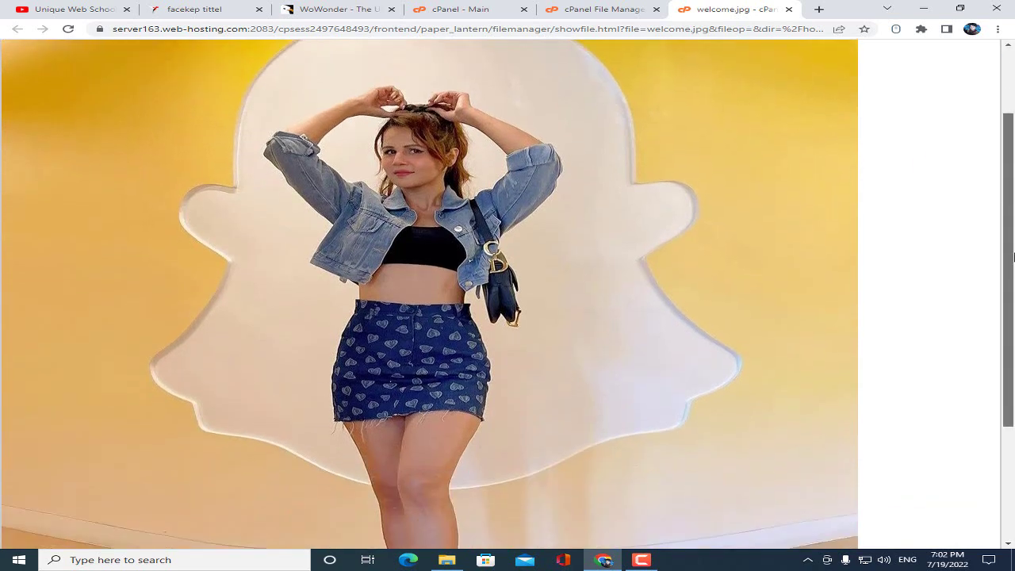
{"action": "scroll", "coordinate": [1012, 255], "scroll_direction": "up", "scroll_amount": 1}
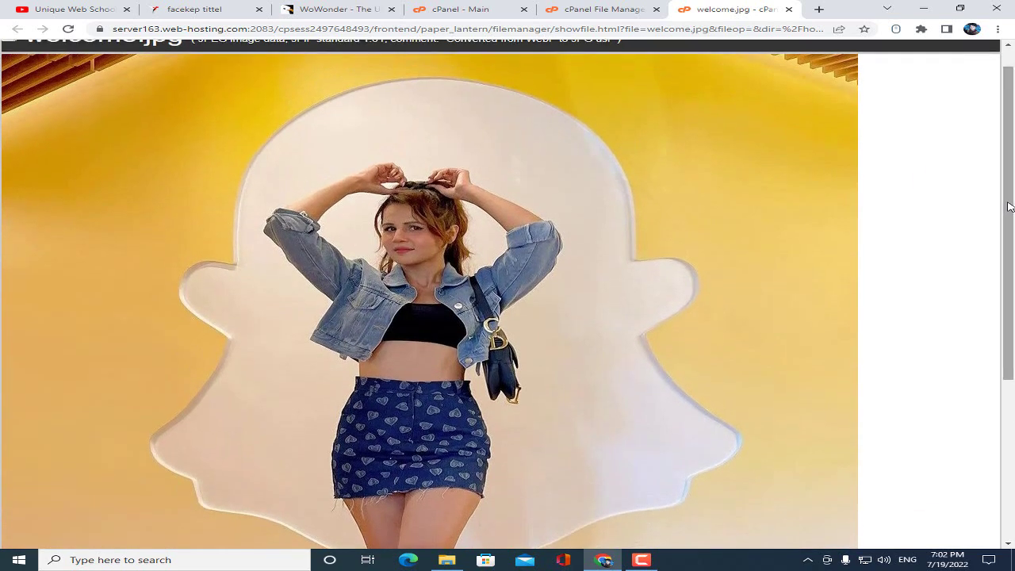
{"action": "left_click", "coordinate": [788, 10]}
Reload the facekep.com login page to check its image, and open the site's Register page.
{"action": "left_click", "coordinate": [242, 8]}
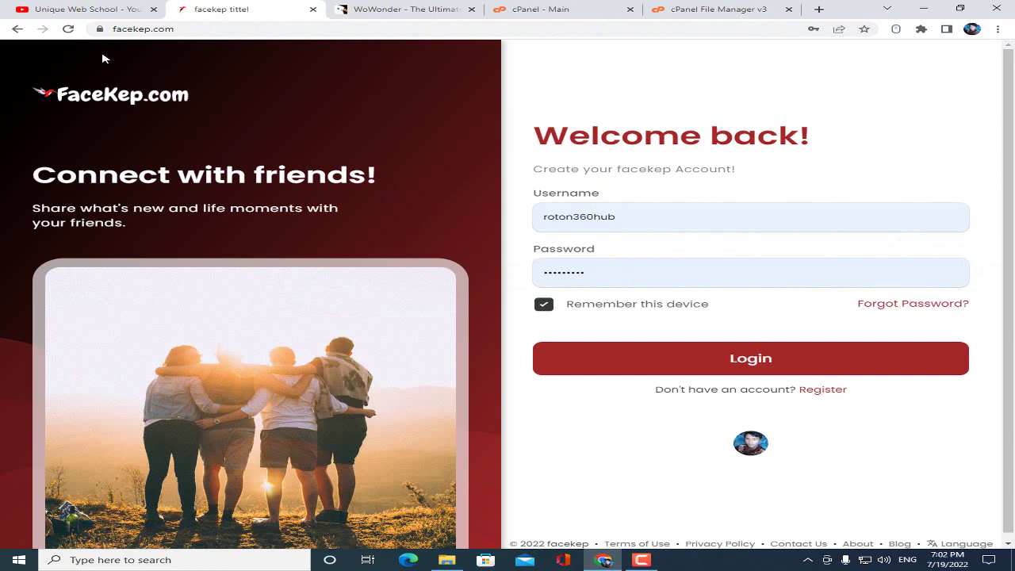
{"action": "left_click", "coordinate": [68, 29]}
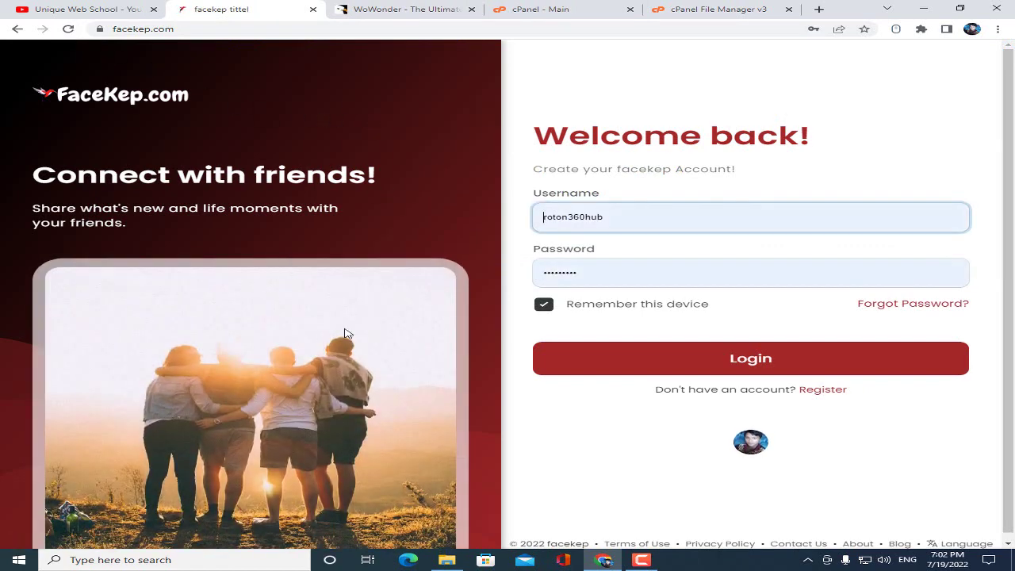
{"action": "left_click", "coordinate": [822, 389]}
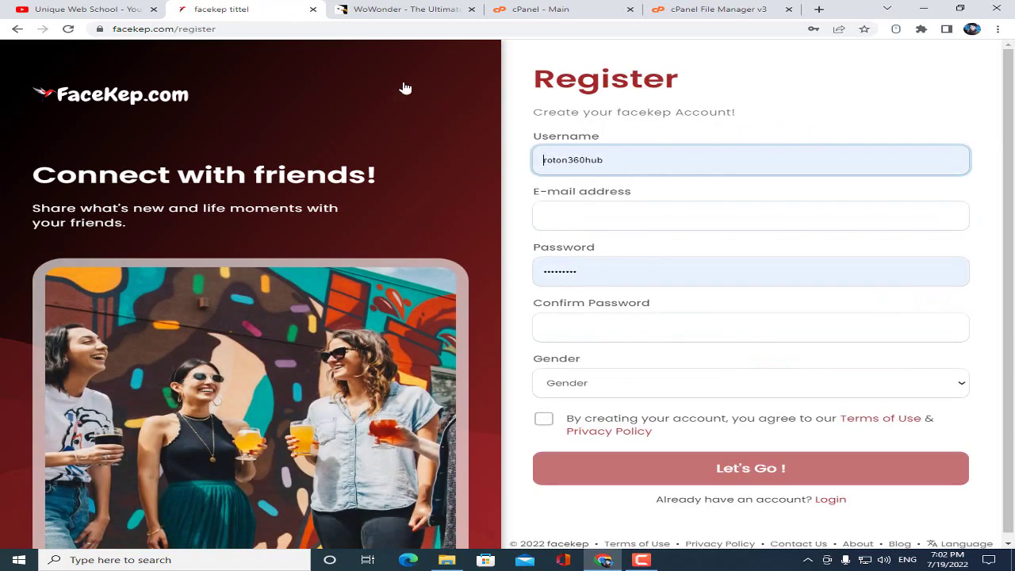
Copy the facekep.com/register address and open it in a Guest profile browser window.
{"action": "left_click", "coordinate": [277, 30]}
{"action": "right_click", "coordinate": [275, 31]}
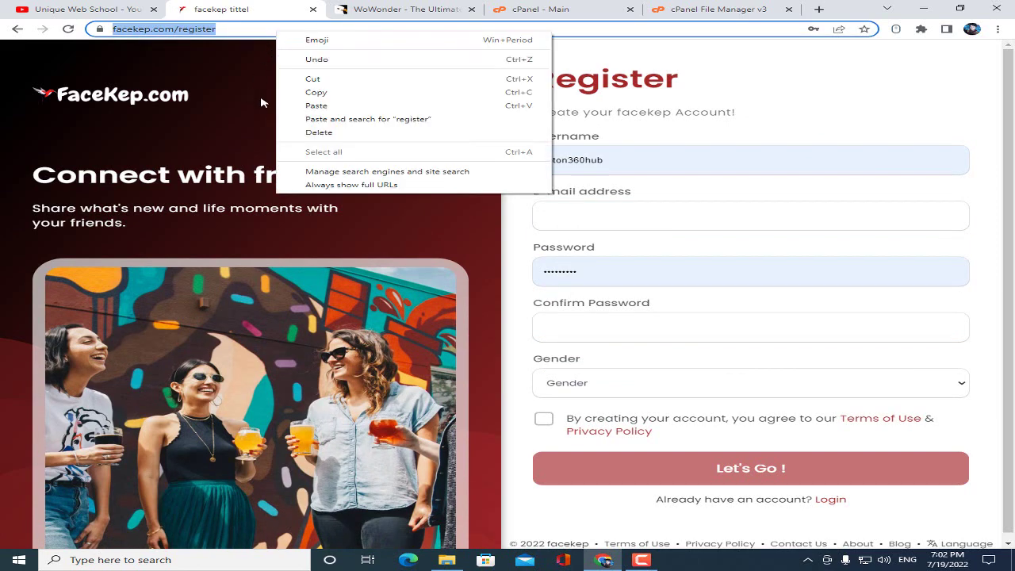
{"action": "left_click", "coordinate": [316, 92]}
{"action": "left_click", "coordinate": [971, 28]}
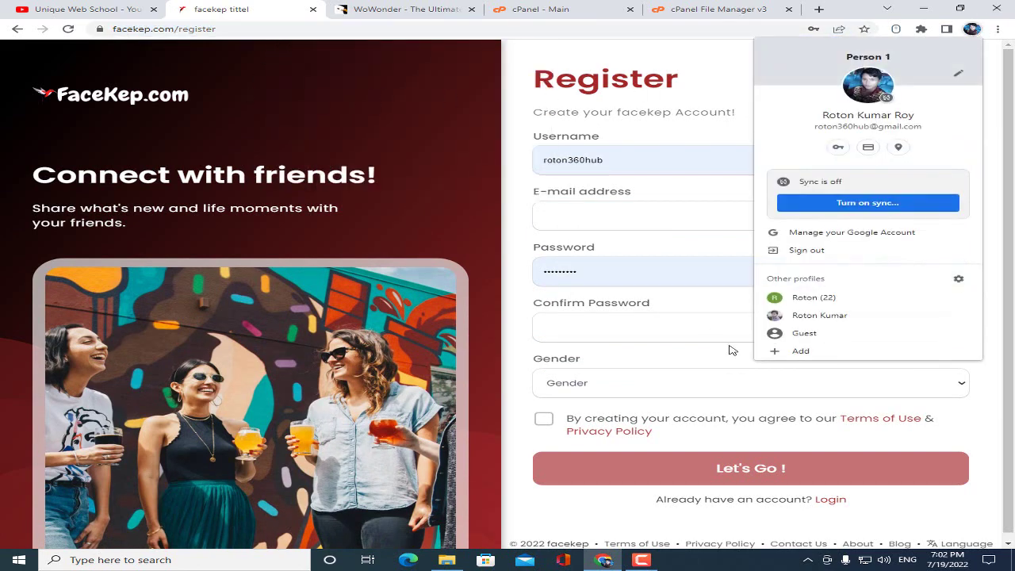
{"action": "left_click", "coordinate": [774, 333]}
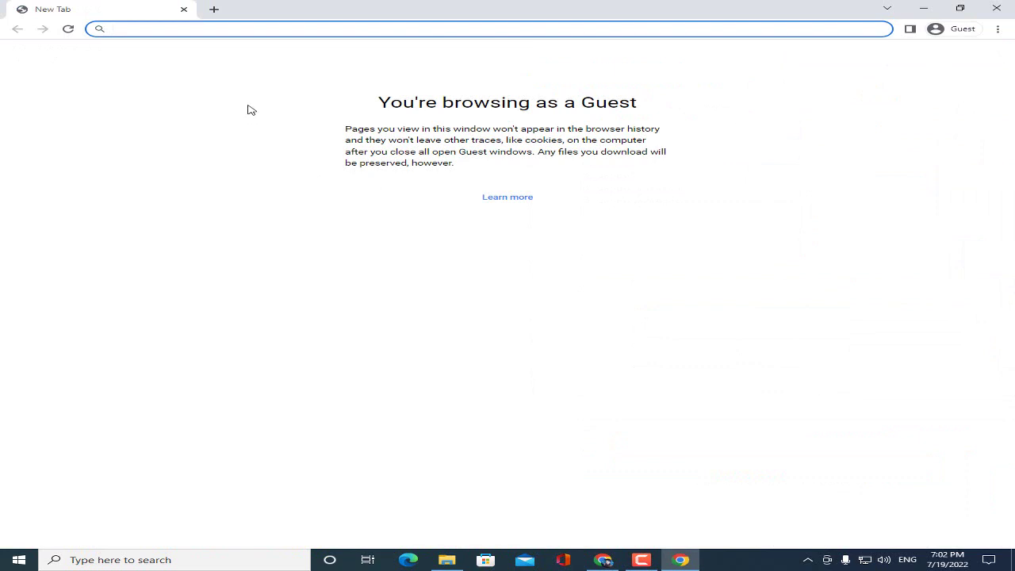
{"action": "key", "text": "ctrl+v"}
{"action": "key", "text": "Return"}
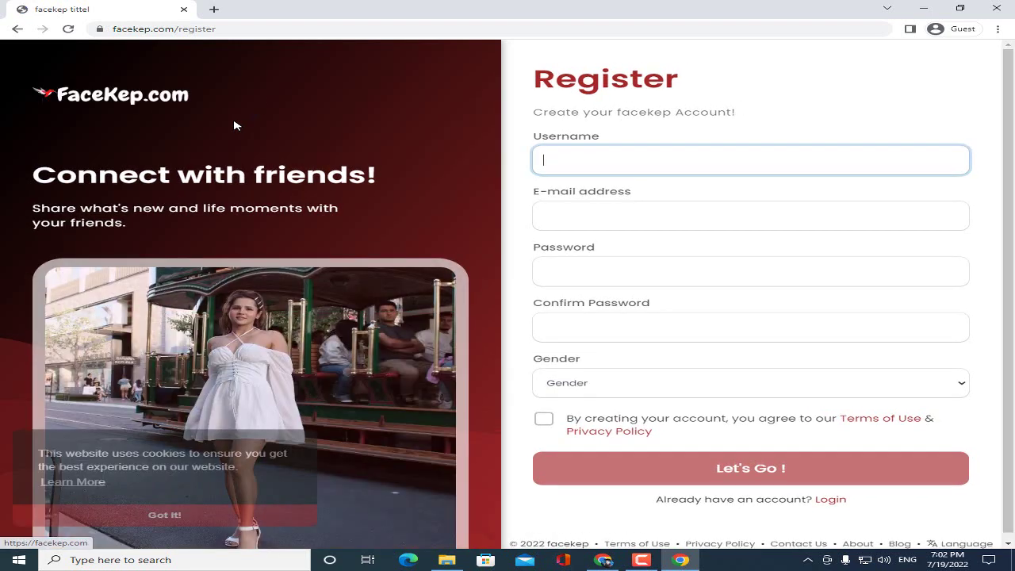
Accept the cookie notice and examine the side image on the Register page.
{"action": "left_click", "coordinate": [216, 515]}
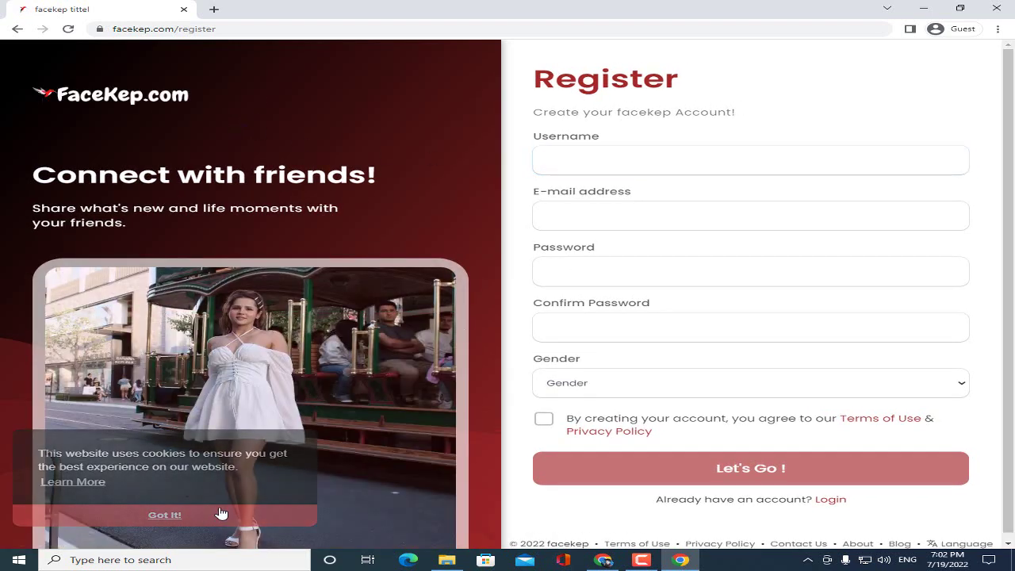
{"action": "left_click_drag", "start_coordinate": [77, 174], "coordinate": [205, 175]}
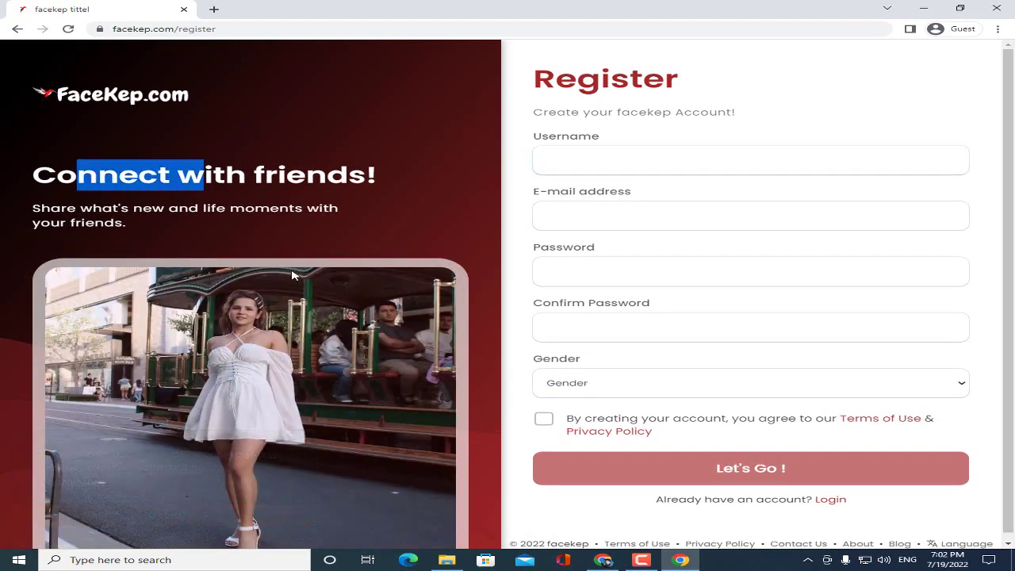
{"action": "scroll", "coordinate": [1012, 304], "scroll_direction": "down", "scroll_amount": 1}
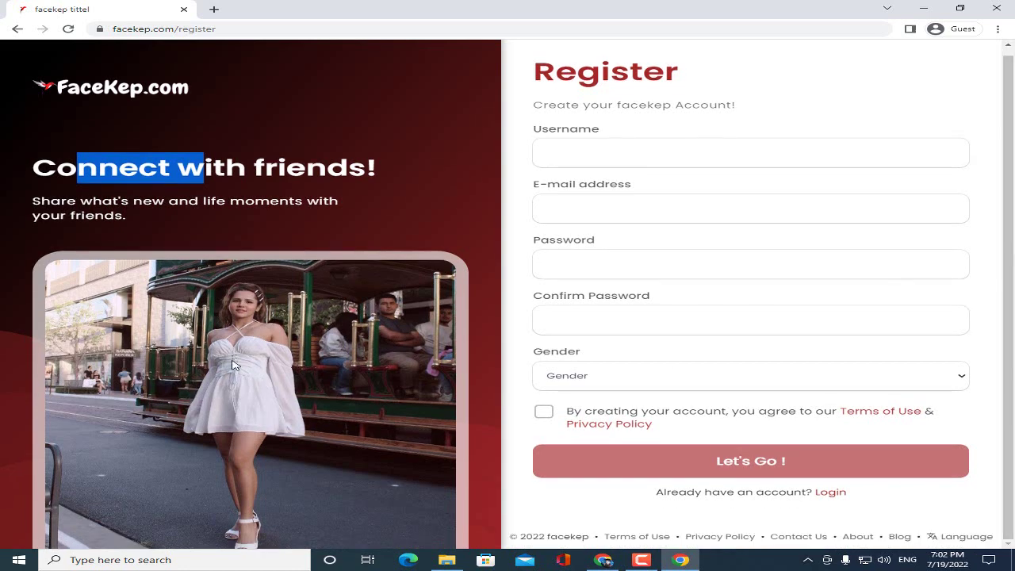
{"action": "double_click", "coordinate": [314, 261]}
{"action": "left_click", "coordinate": [321, 238]}
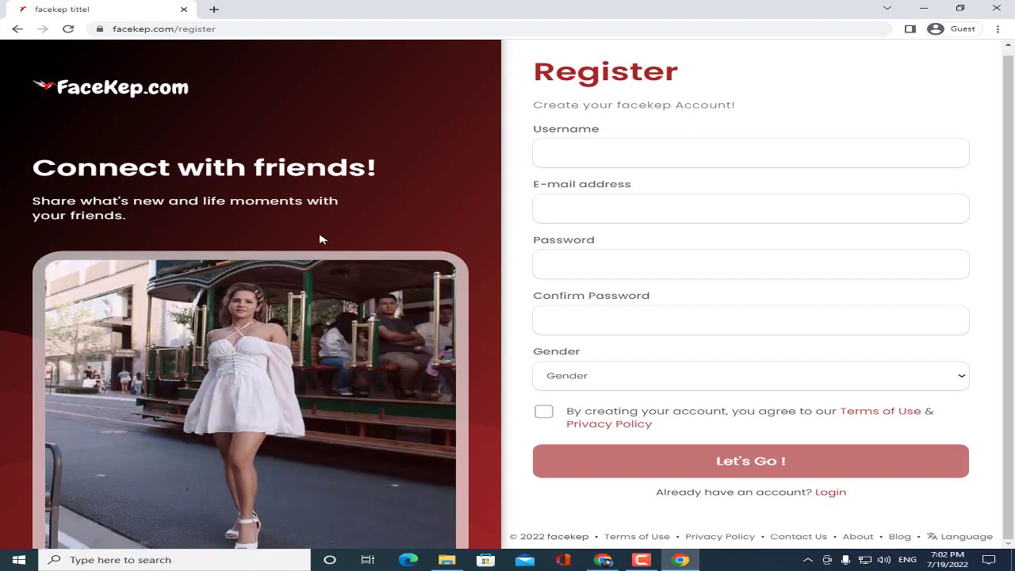
Open the site's login page to check its welcome image, and switch back to the main browser window.
{"action": "left_click", "coordinate": [833, 493]}
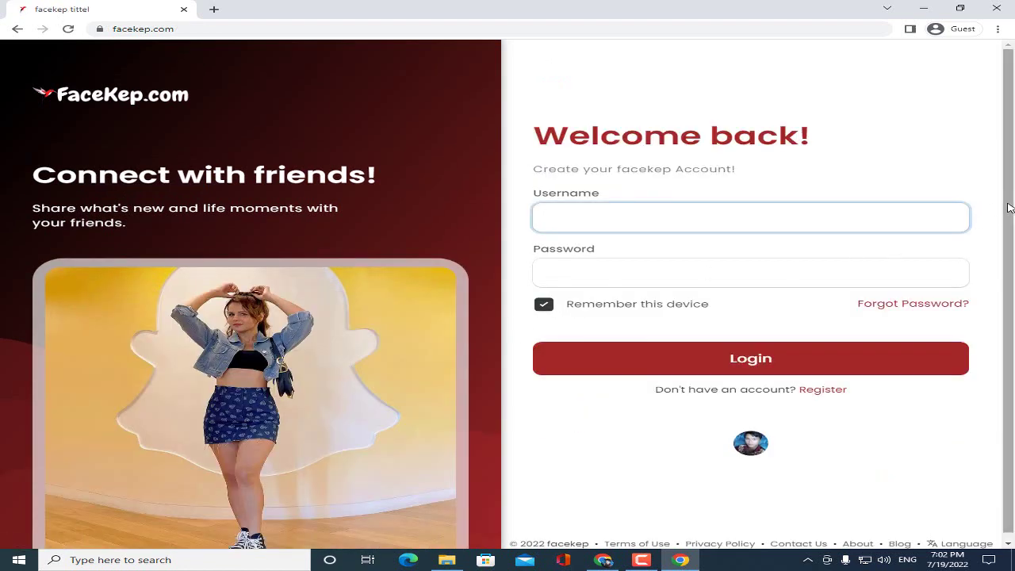
{"action": "scroll", "coordinate": [974, 220], "scroll_direction": "down", "scroll_amount": 1}
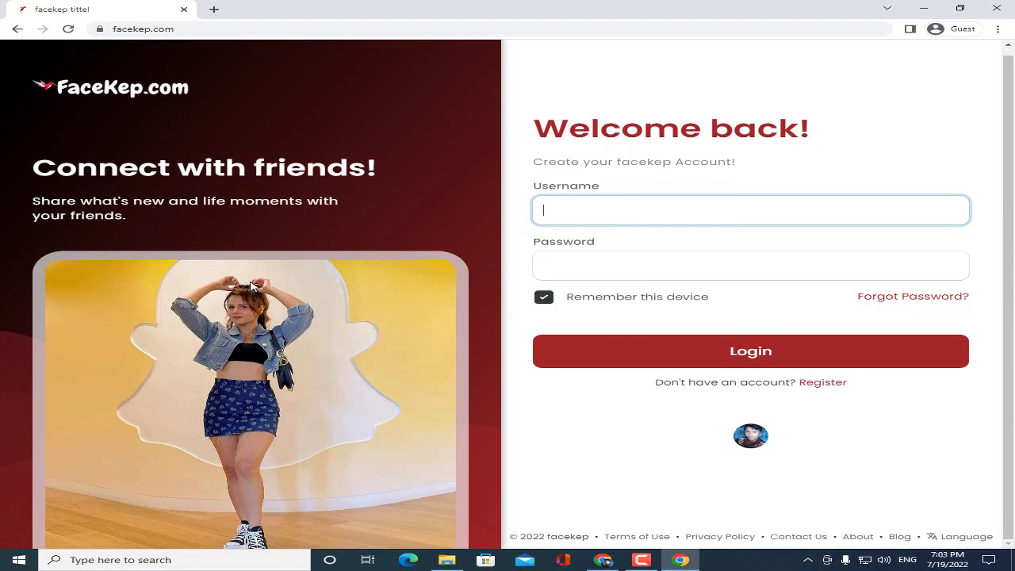
{"action": "left_click", "coordinate": [117, 91]}
{"action": "left_click", "coordinate": [602, 560]}
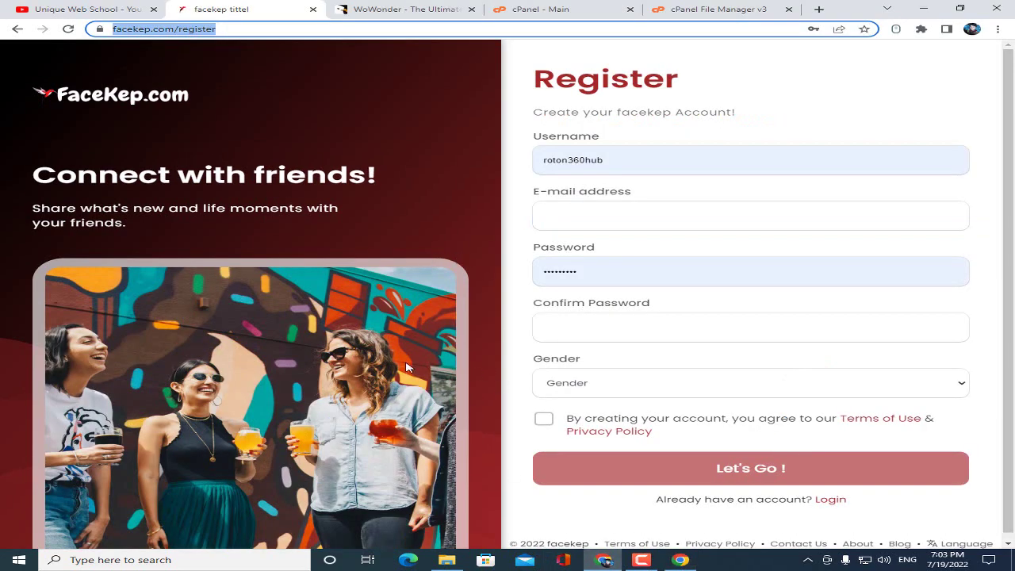
Open the browser's full History page and locate the option for clearing browsing data.
{"action": "left_click", "coordinate": [468, 224]}
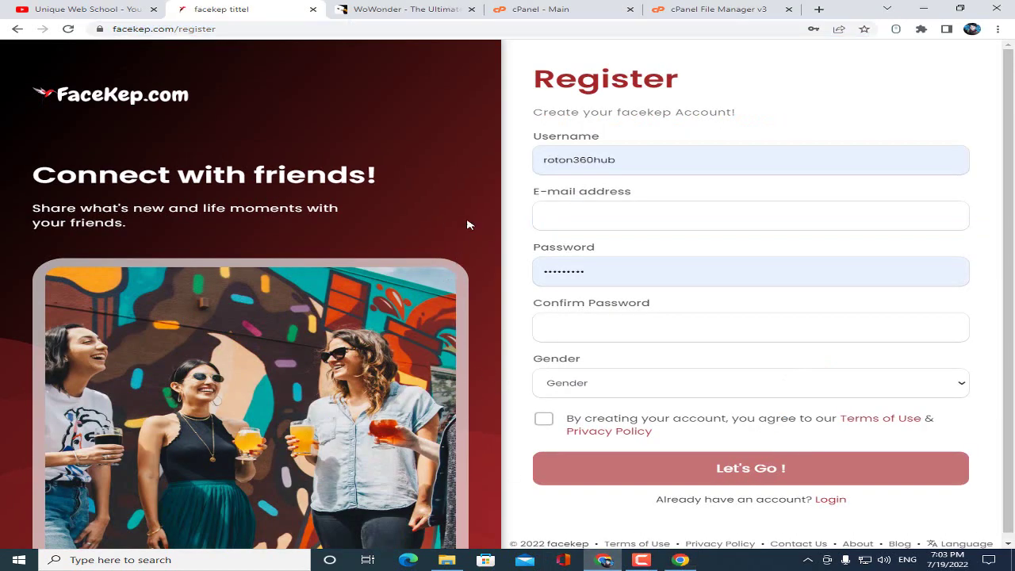
{"action": "left_click", "coordinate": [995, 30]}
{"action": "mouse_move", "coordinate": [895, 92]}
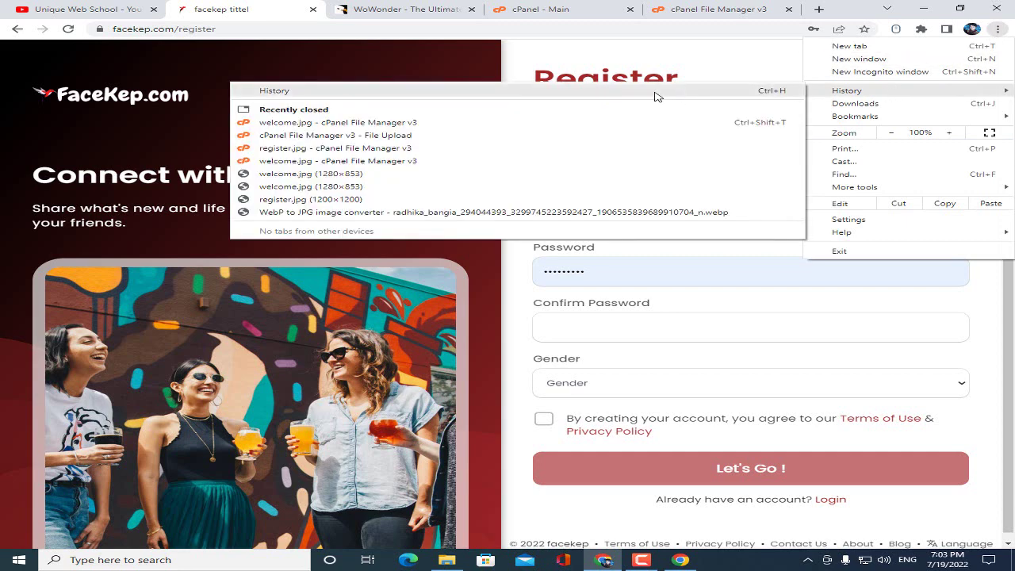
{"action": "left_click", "coordinate": [633, 93]}
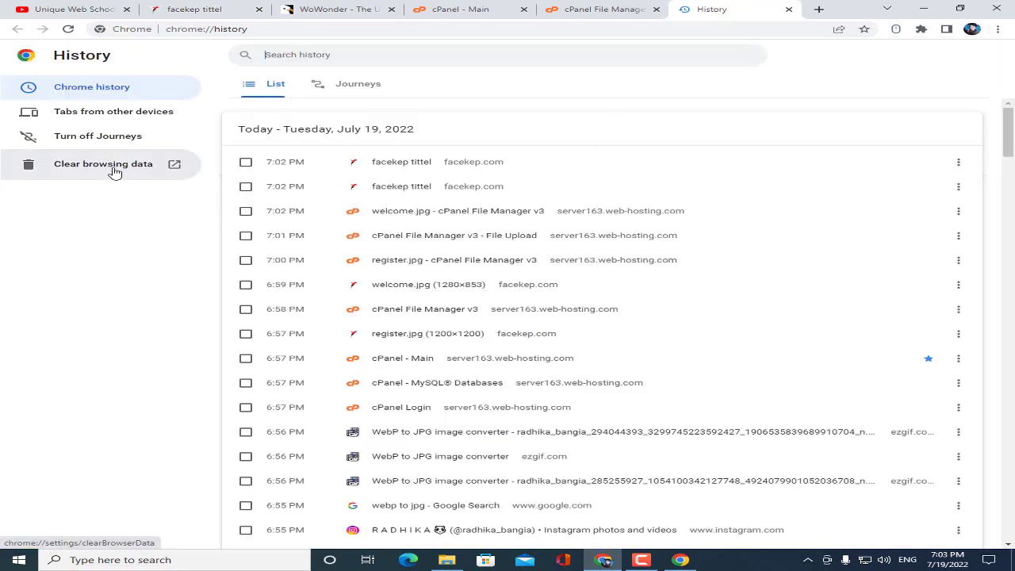
Return to the facekep.com Register page to review it, and switch to the Unique Web School YouTube channel page.
{"action": "left_click", "coordinate": [220, 6]}
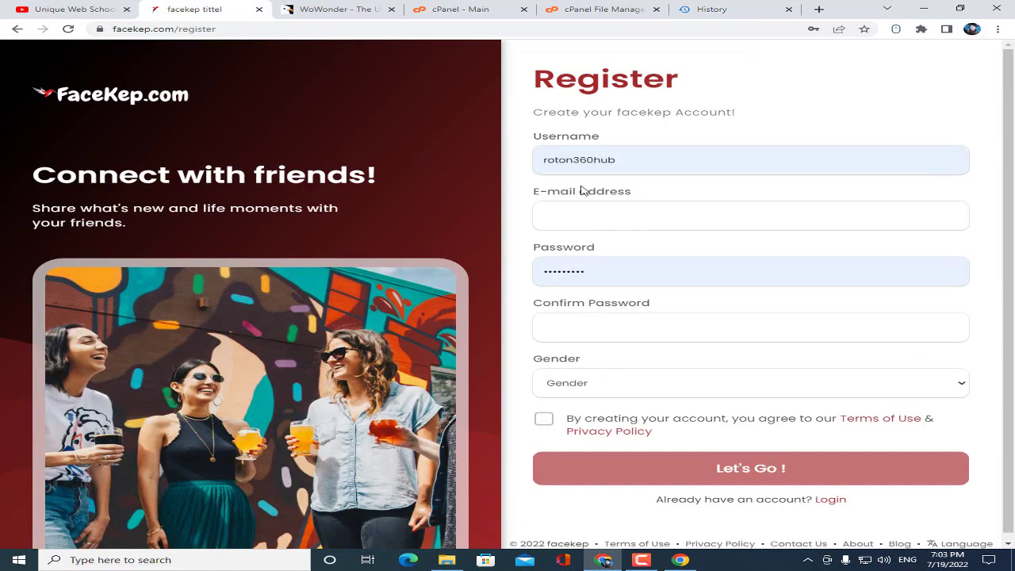
{"action": "scroll", "coordinate": [1011, 297], "scroll_direction": "down", "scroll_amount": 1}
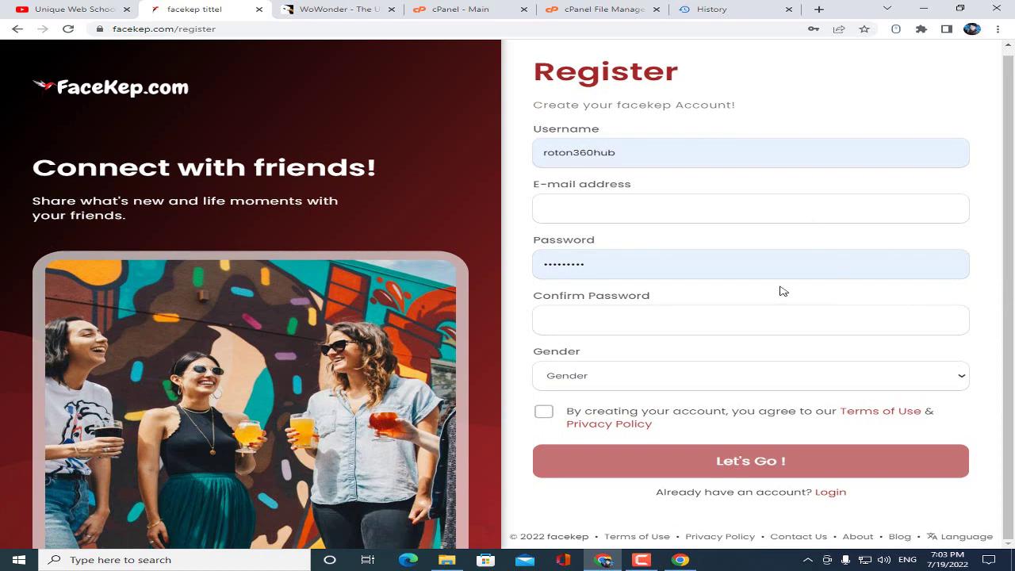
{"action": "left_click", "coordinate": [76, 9]}
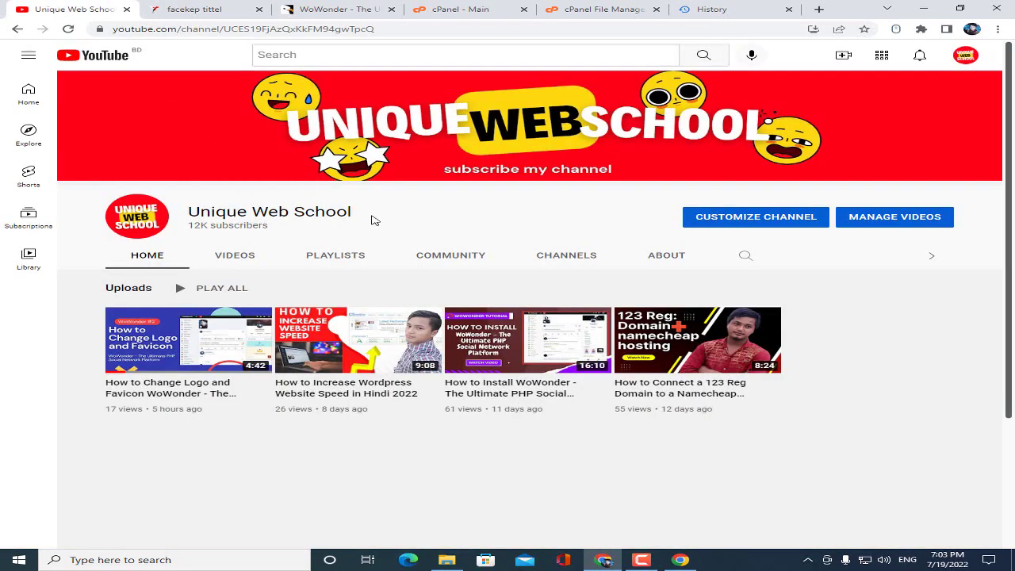